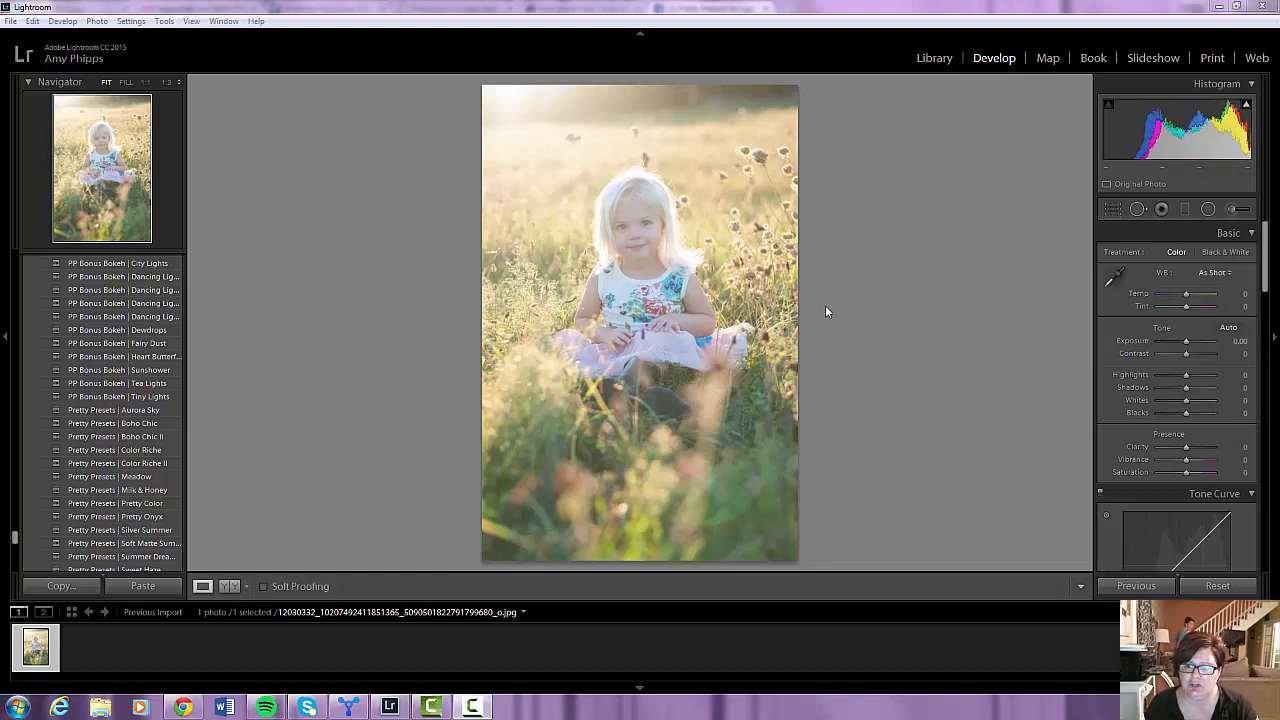
- Choose the 4 Grad DeHaze effect, draw a trial gradient from the top, then reset it
click(1185, 209)
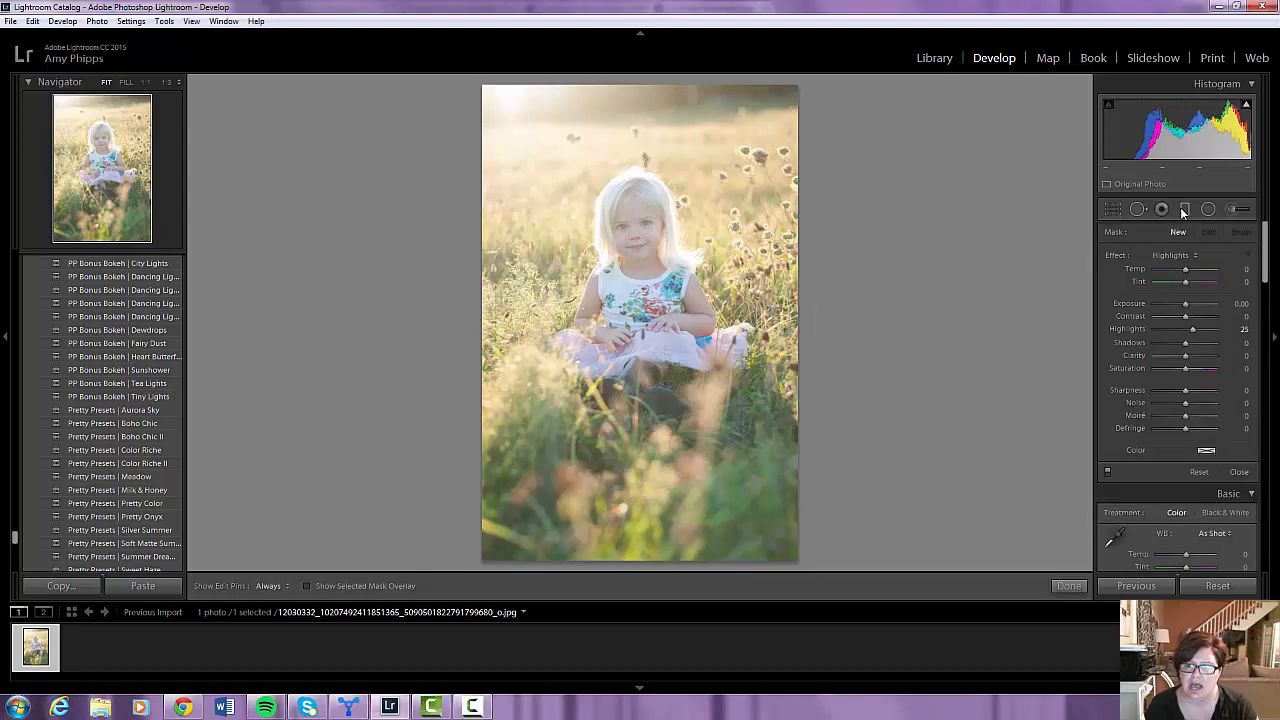
click(1196, 256)
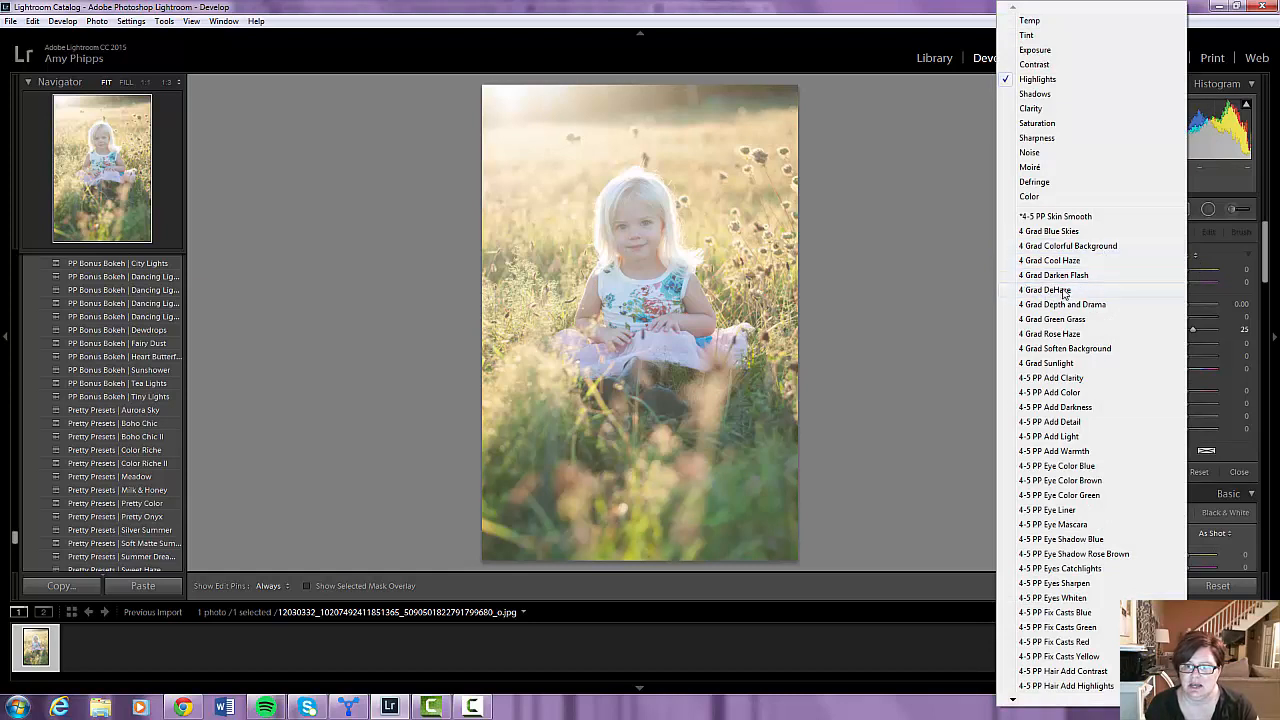
click(1048, 290)
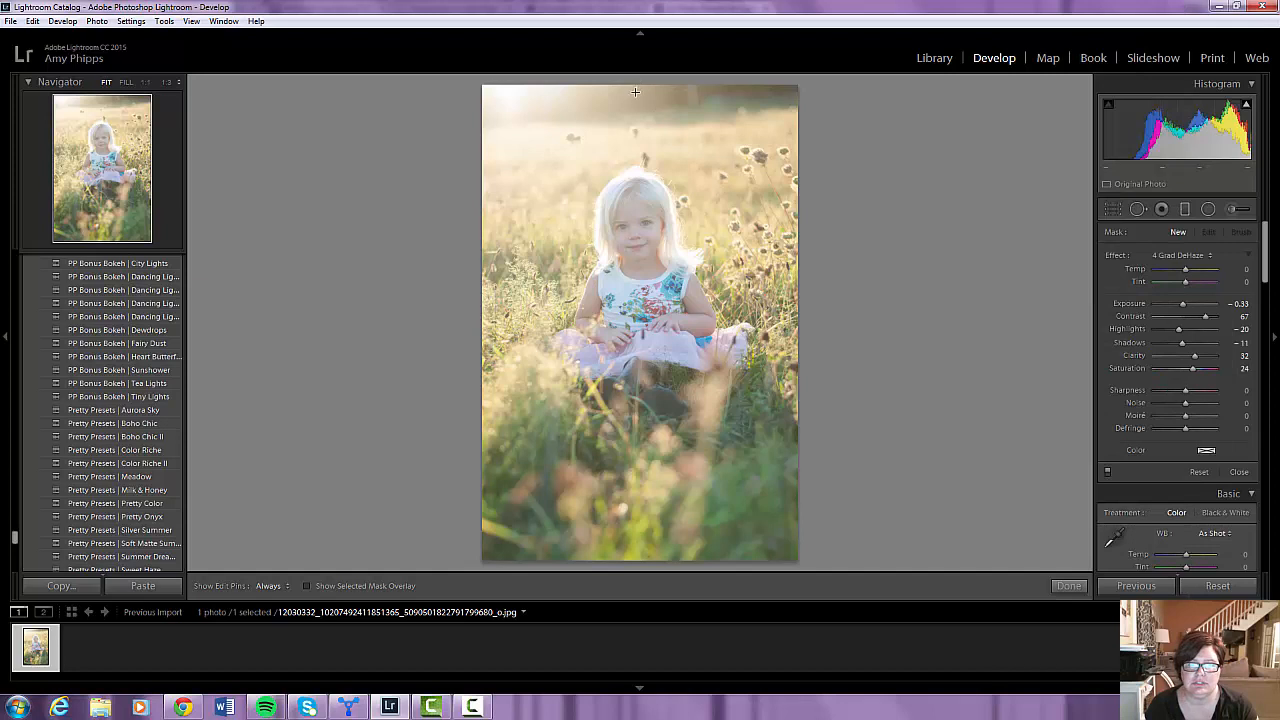
mouse_move(635, 92)
mouse_down()
mouse_move(622, 358)
mouse_move(637, 465)
mouse_up()
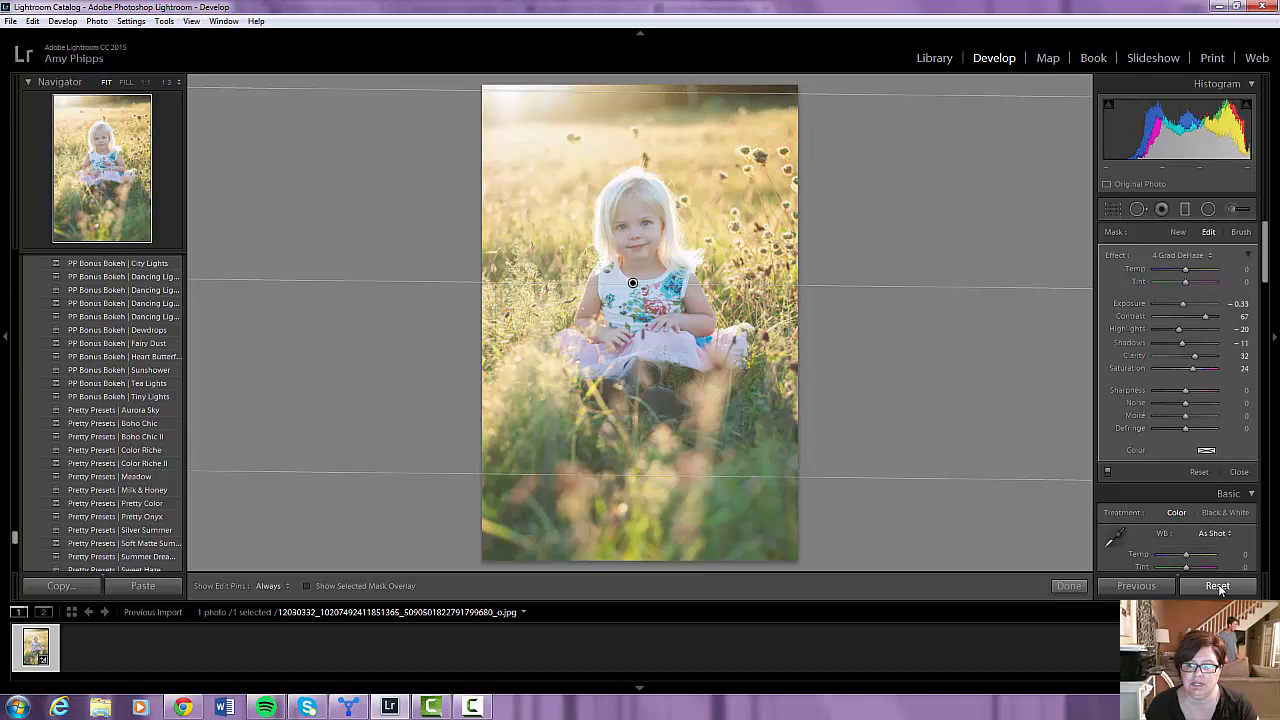
click(1220, 588)
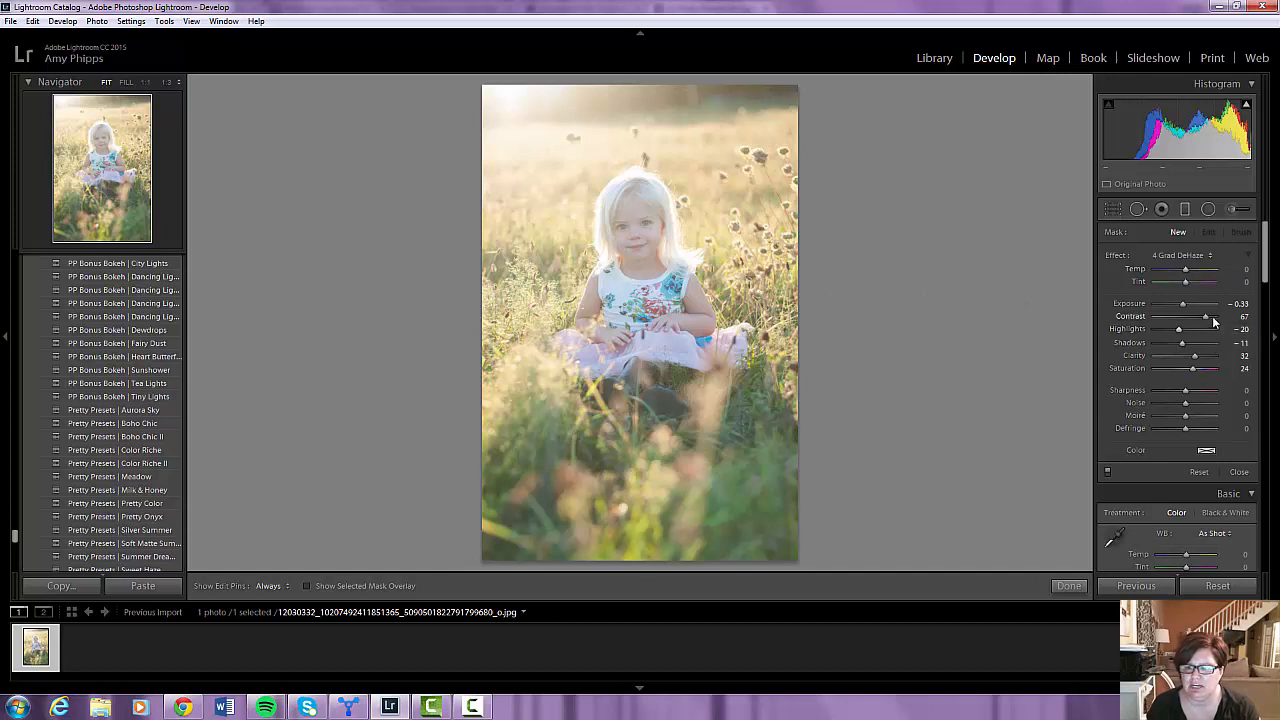
- Cut the filter's contrast to near zero and nudge its highlights slightly up
mouse_move(1205, 317)
mouse_down()
mouse_move(1186, 318)
mouse_move(1186, 305)
mouse_up()
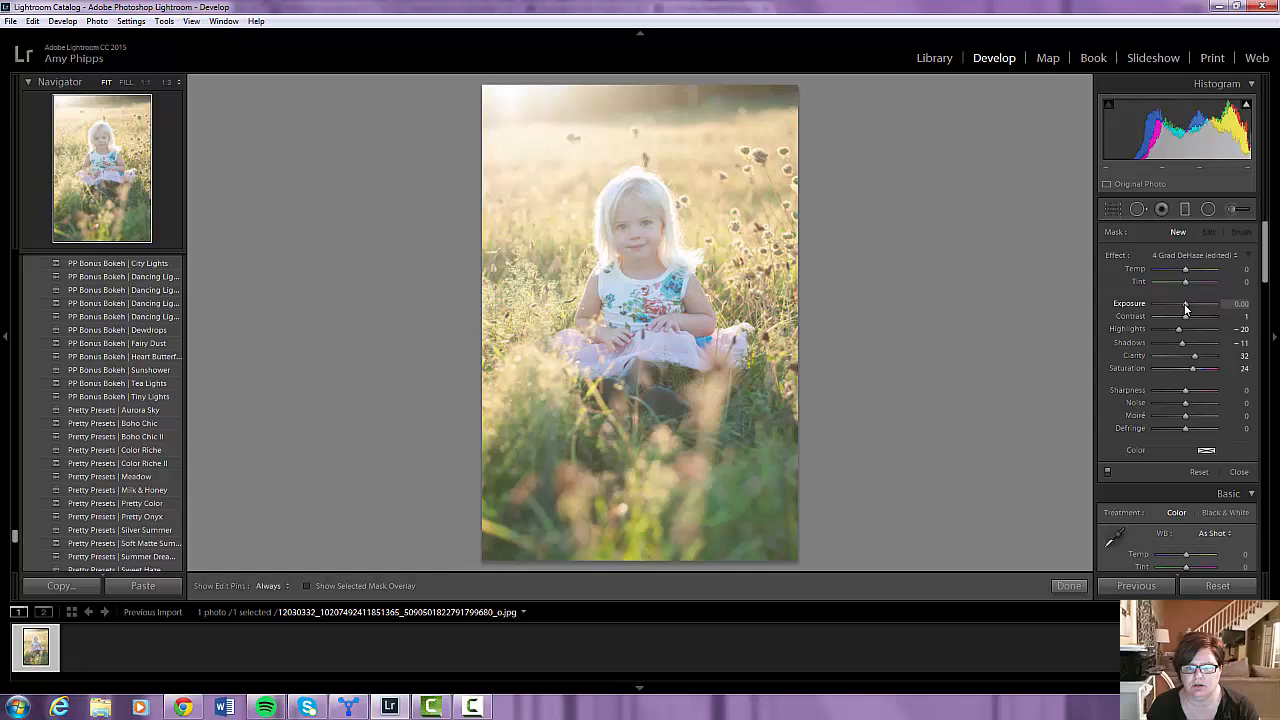
drag(1179, 330, 1192, 369)
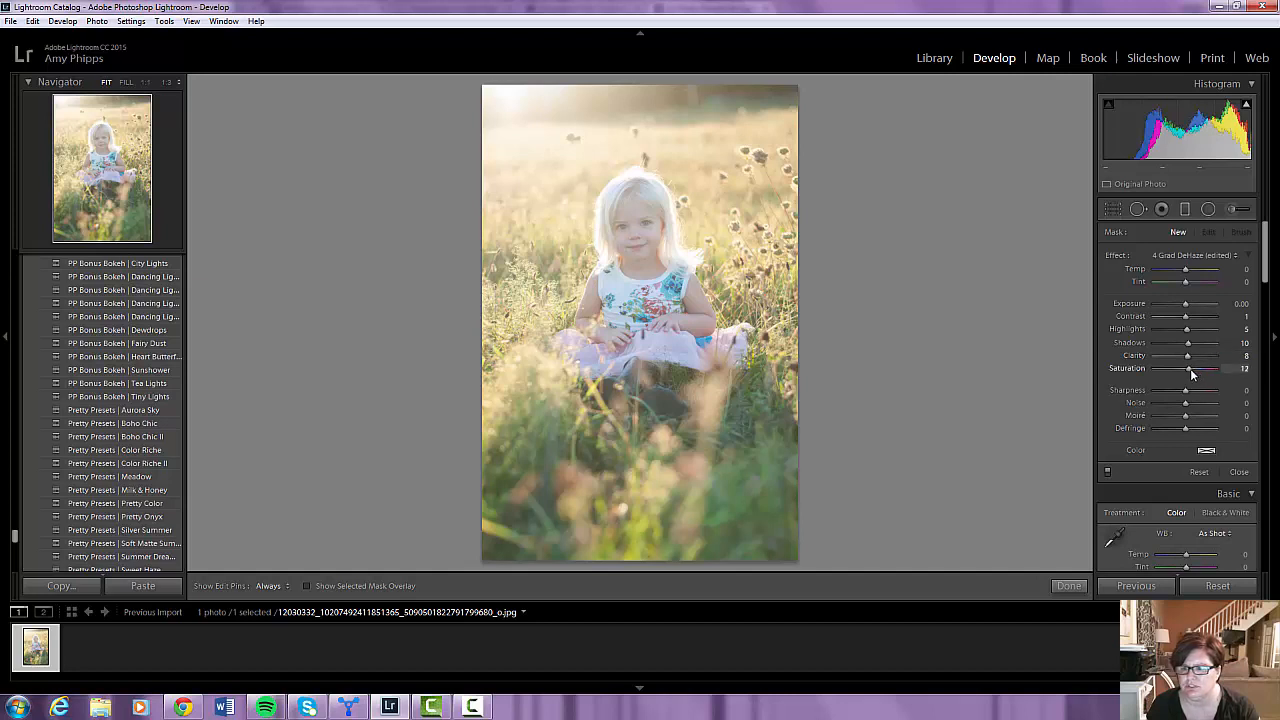
scroll(1200, 390, down, 5)
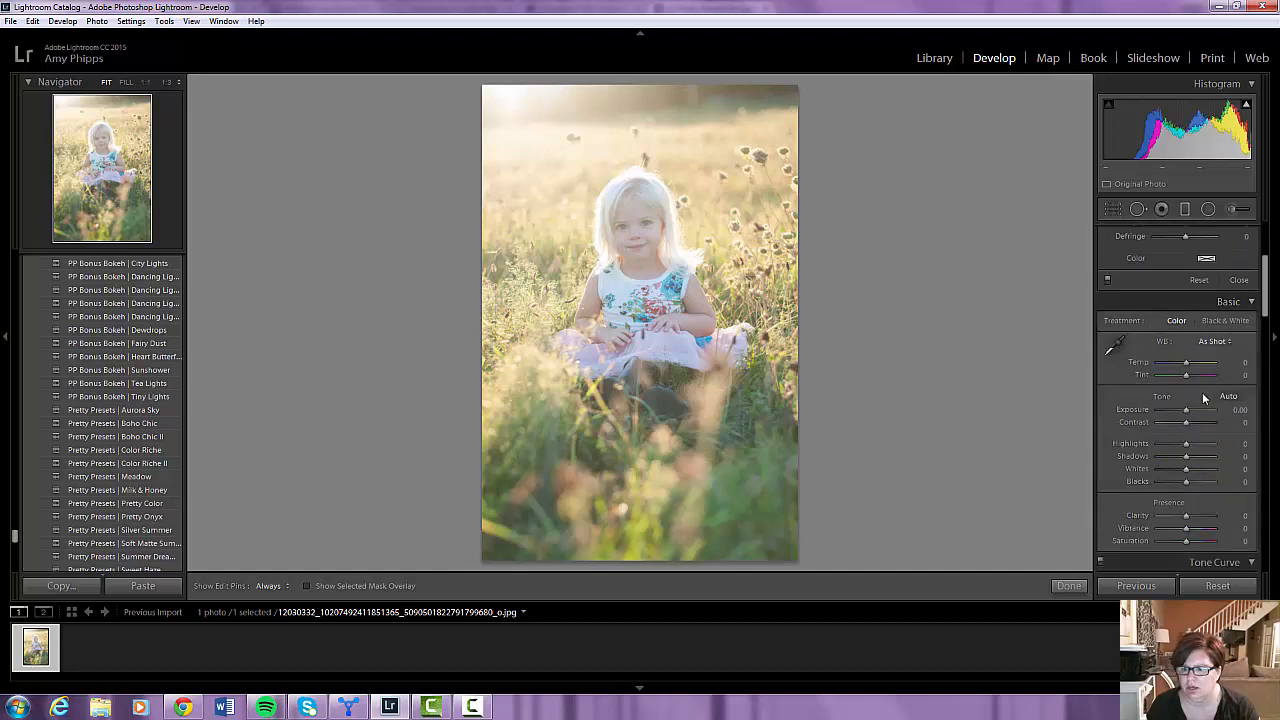
scroll(1204, 398, down, 5)
scroll(1204, 398, up, 8)
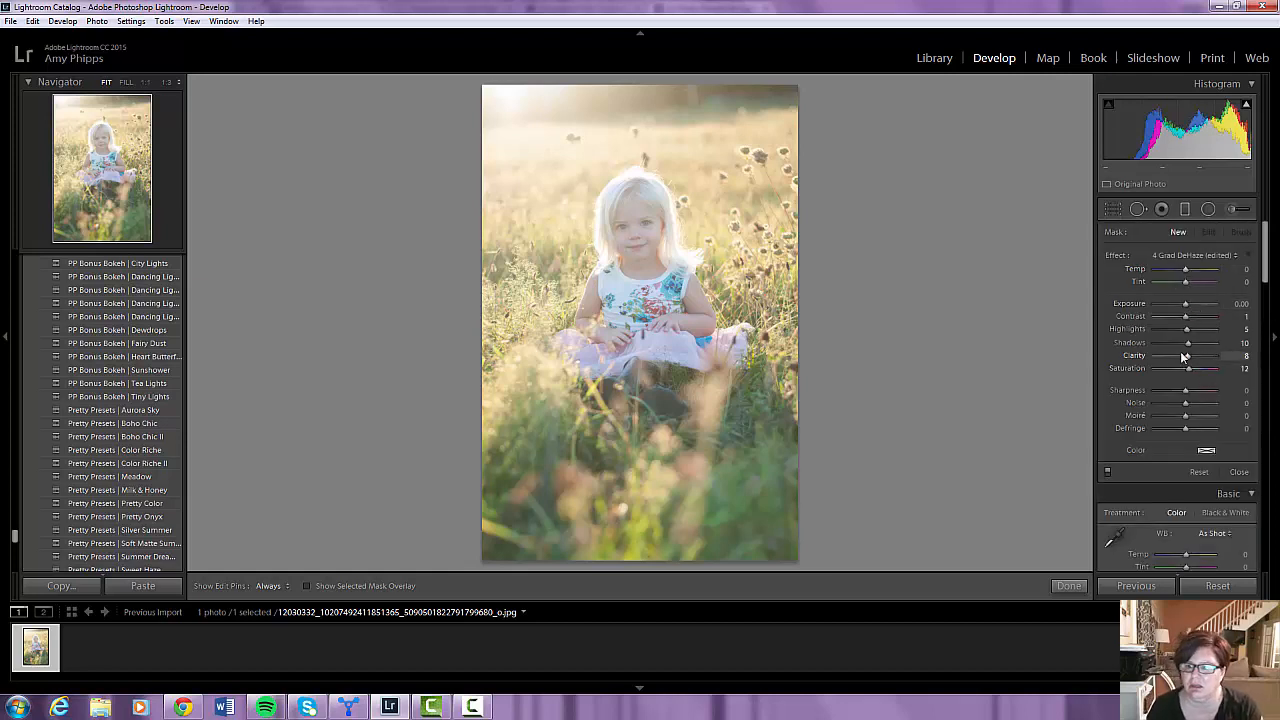
- Finish the graduated filter and apply the Pretty Presets | Milk & Honey preset
click(1241, 473)
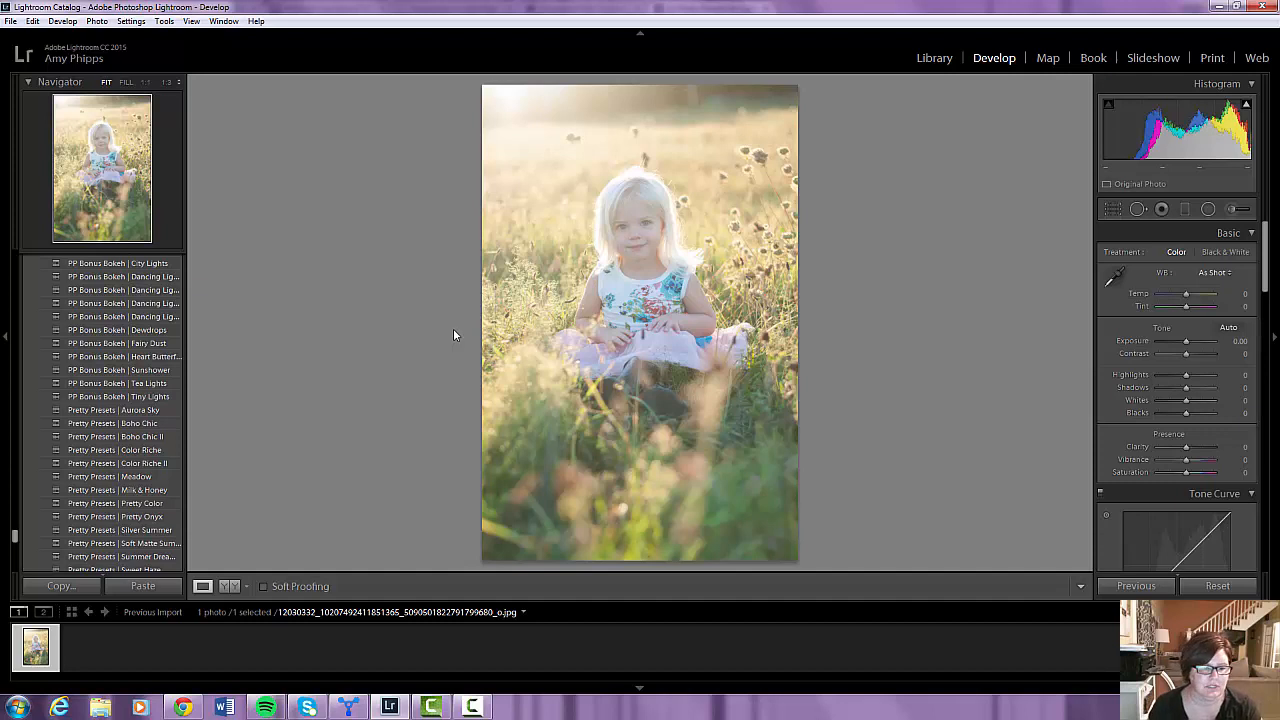
click(156, 491)
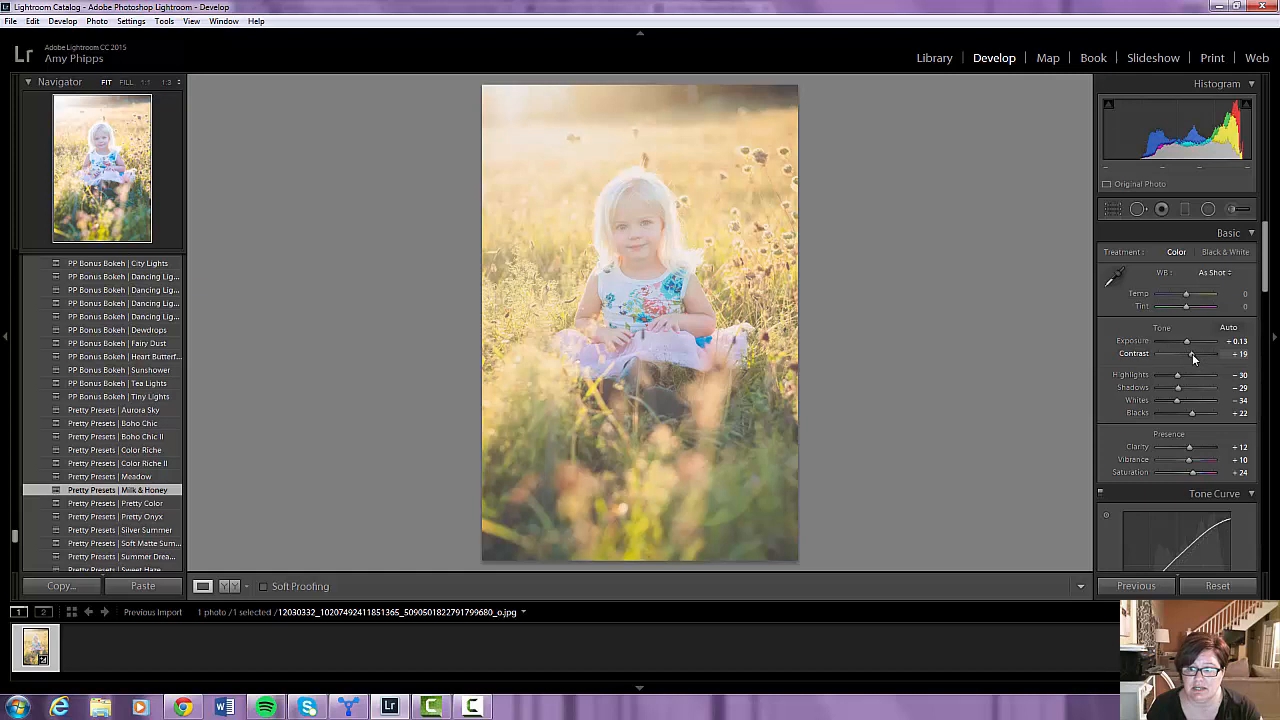
- Settle Contrast at +50 and, after trying extremes, Blacks at +12
drag(1193, 356, 1202, 358)
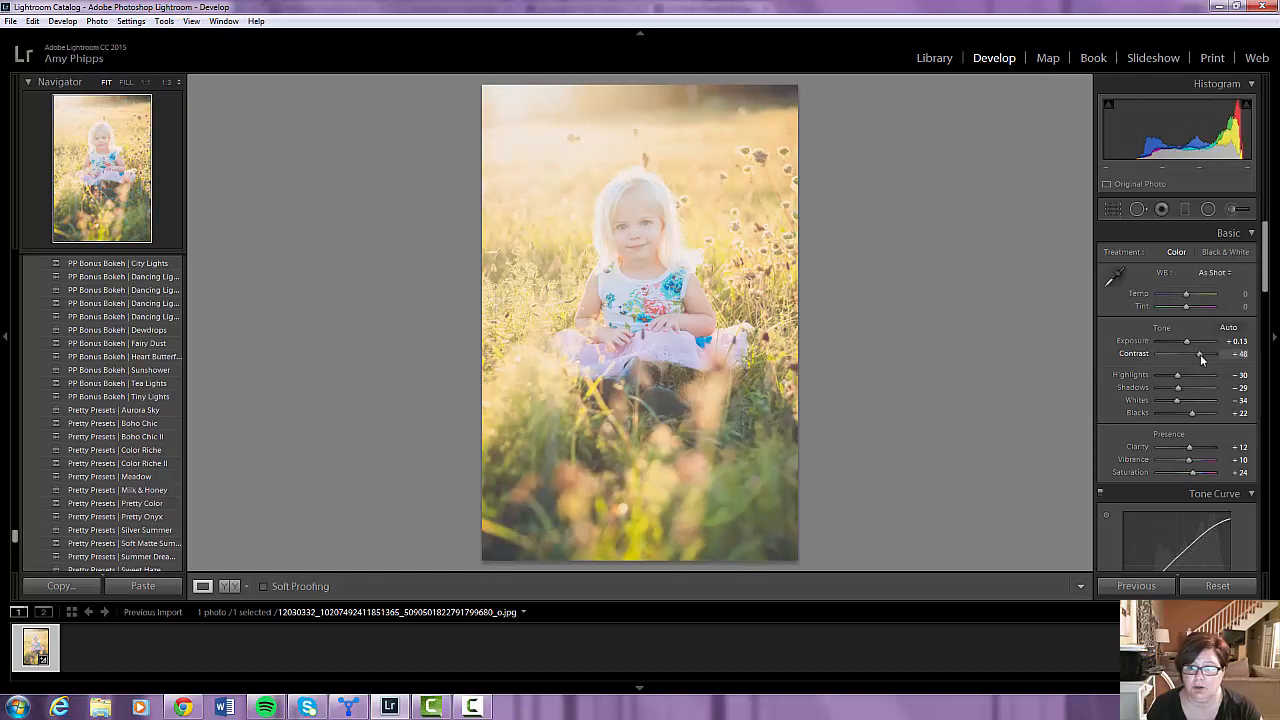
drag(1203, 360, 1204, 360)
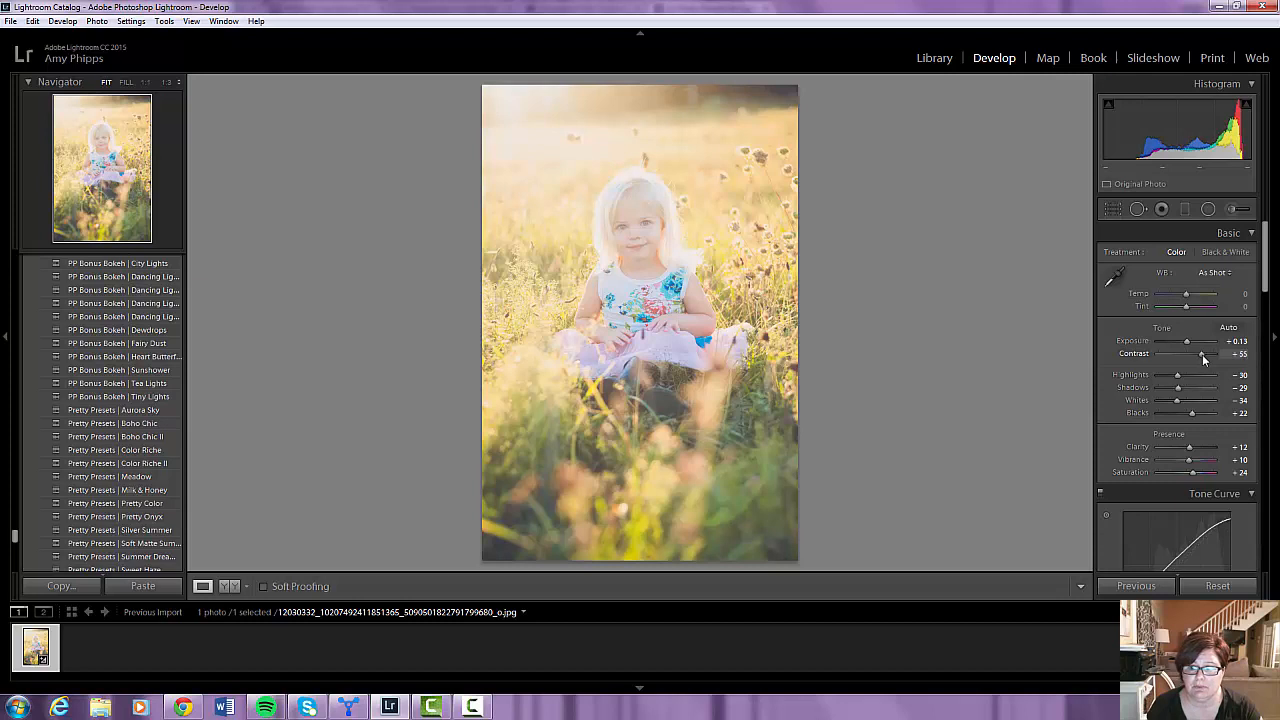
drag(1204, 354, 1201, 354)
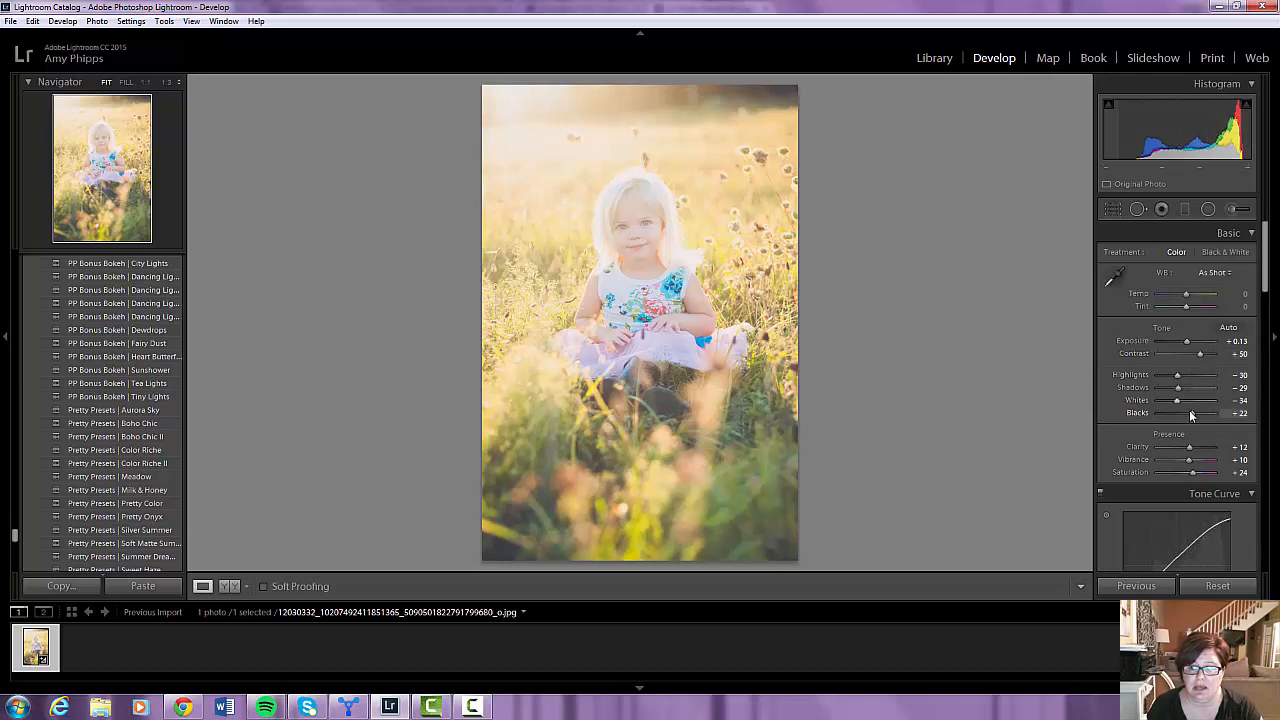
mouse_move(1192, 413)
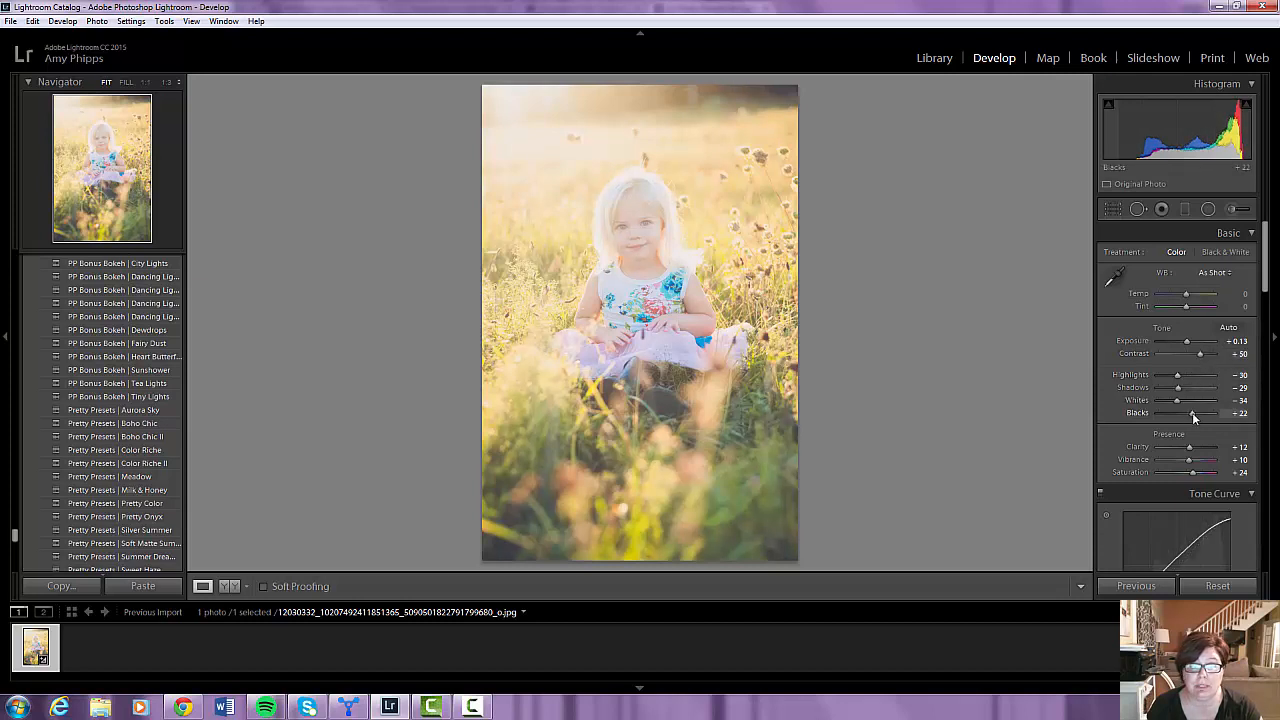
drag(1191, 413, 1189, 415)
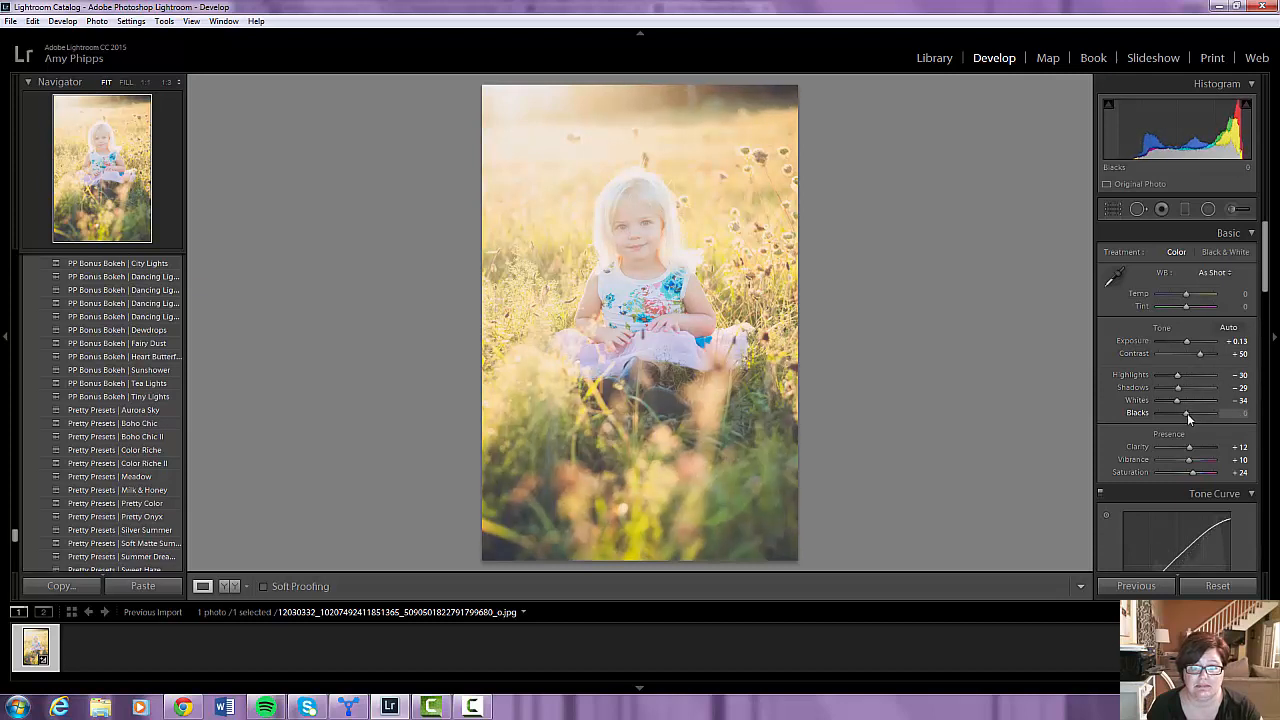
drag(1184, 413, 1207, 413)
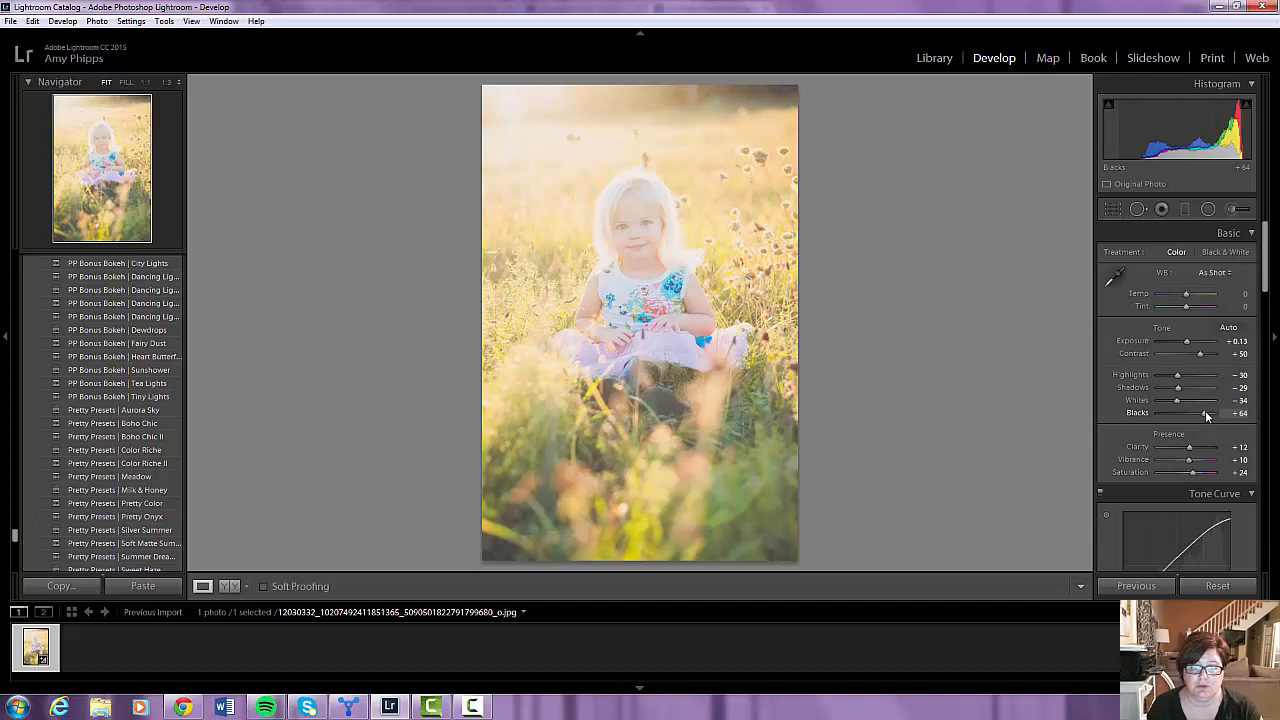
drag(1206, 414, 1192, 414)
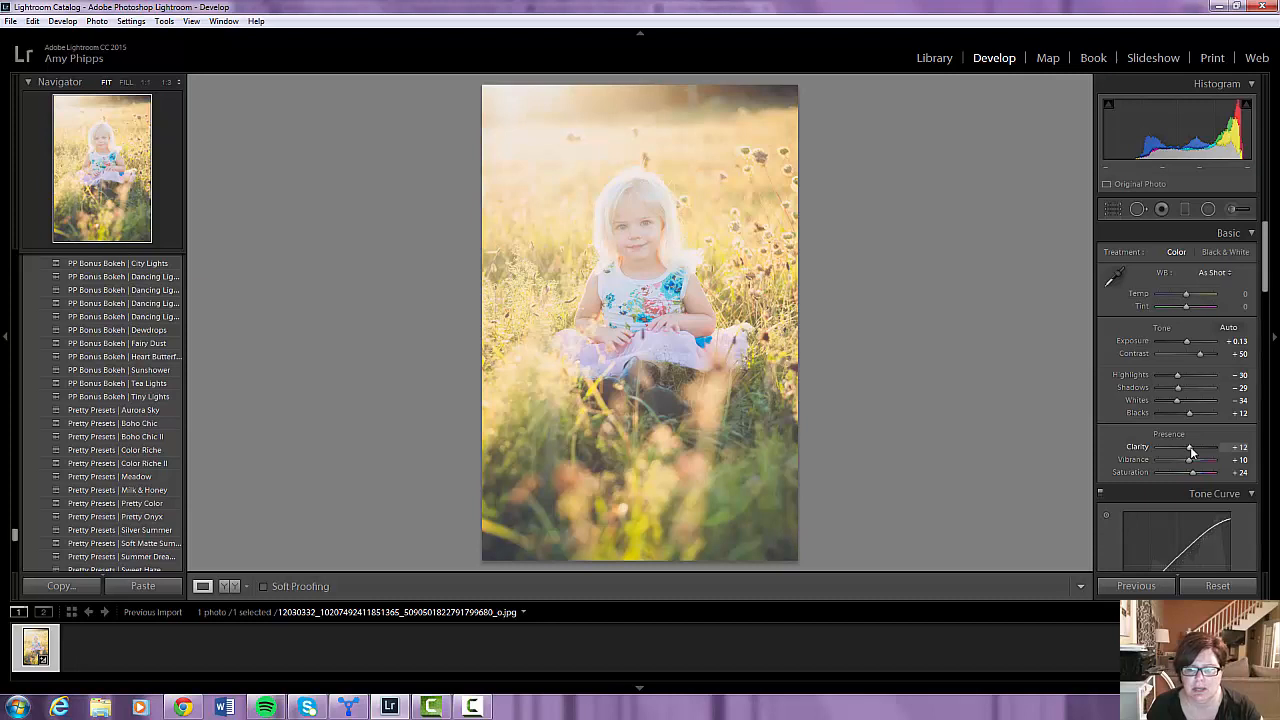
- Move the Clarity slider down, then up, settling around +33
drag(1191, 448, 1188, 448)
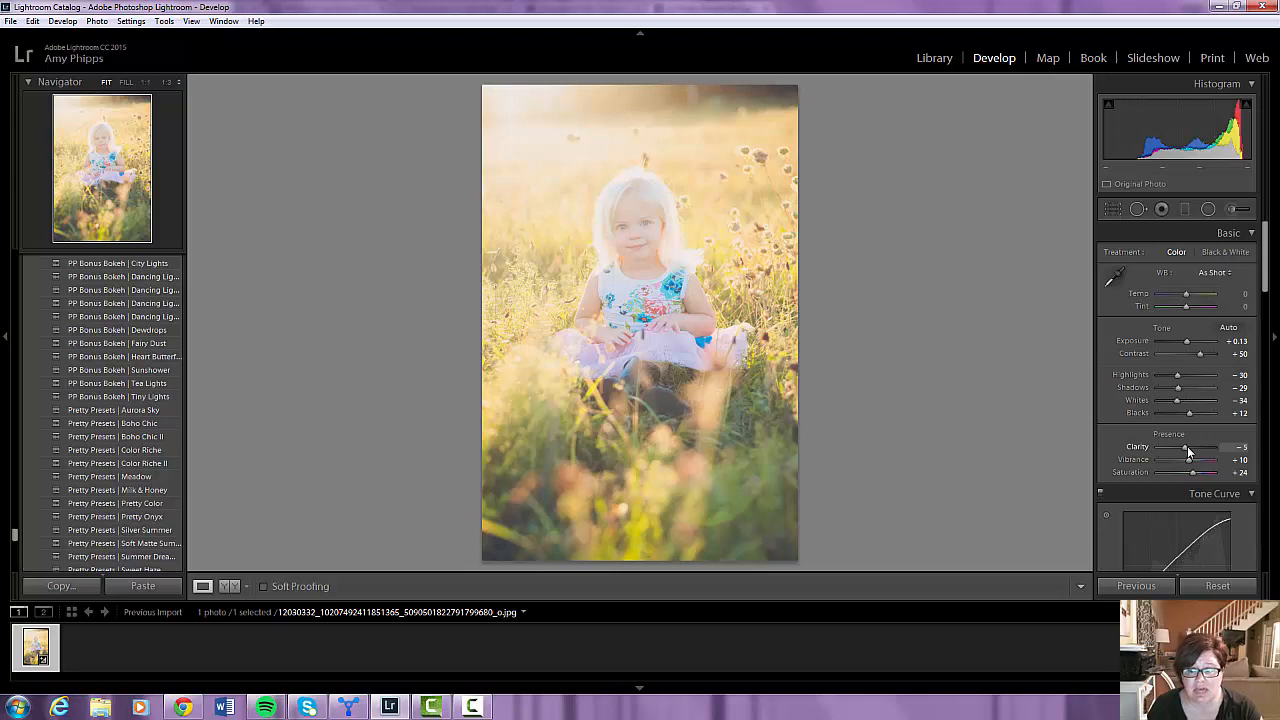
drag(1188, 448, 1200, 451)
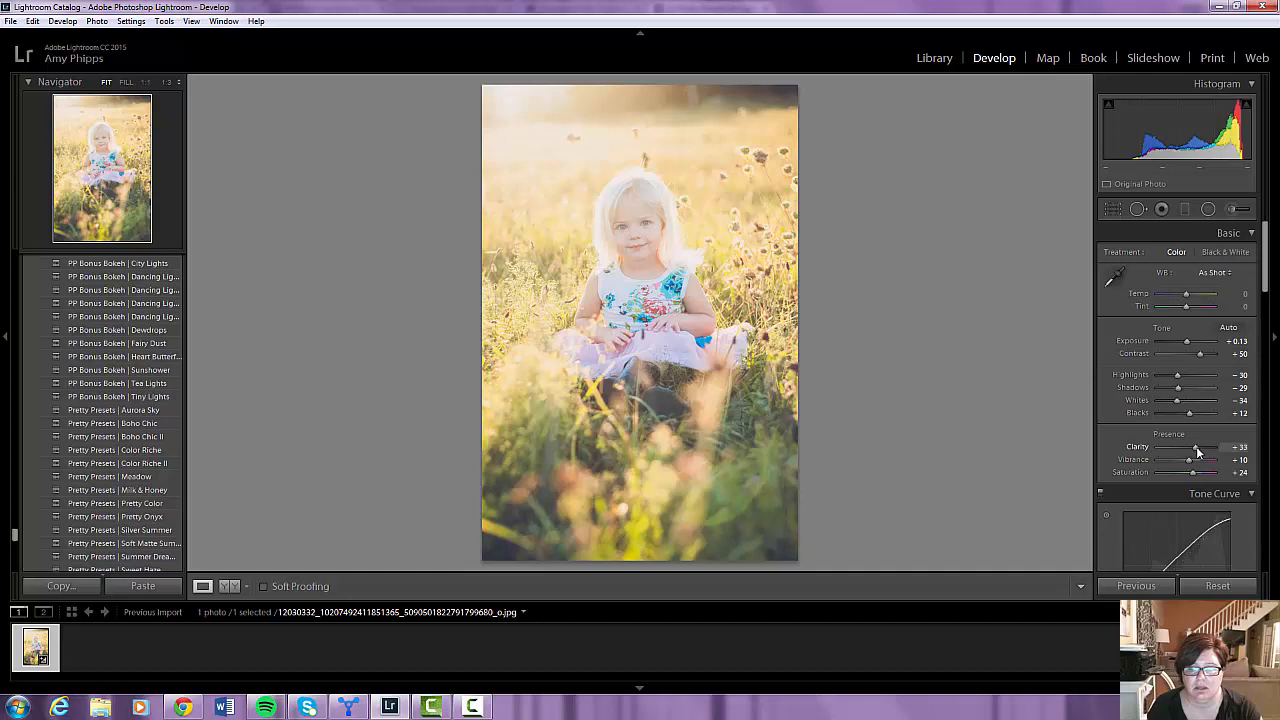
drag(1195, 452, 1198, 453)
scroll(1197, 450, down, 5)
scroll(1200, 445, down, 5)
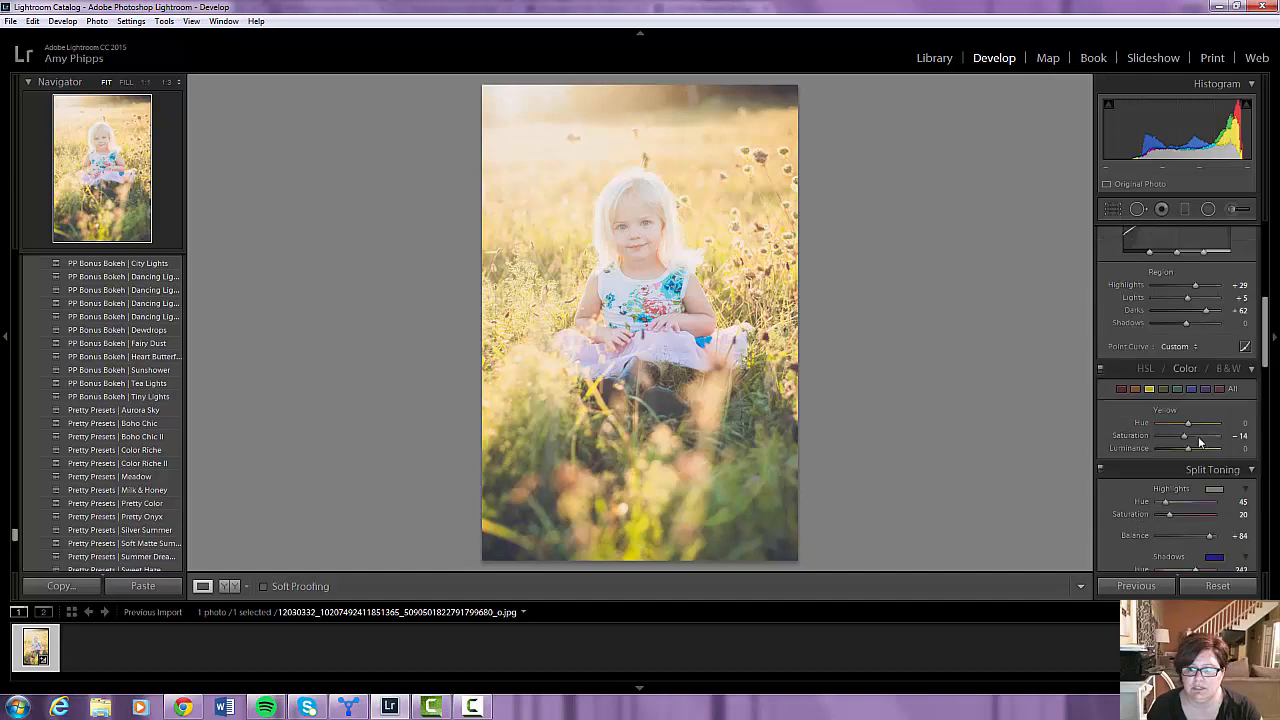
scroll(1200, 442, down, 5)
scroll(1200, 442, down, 5)
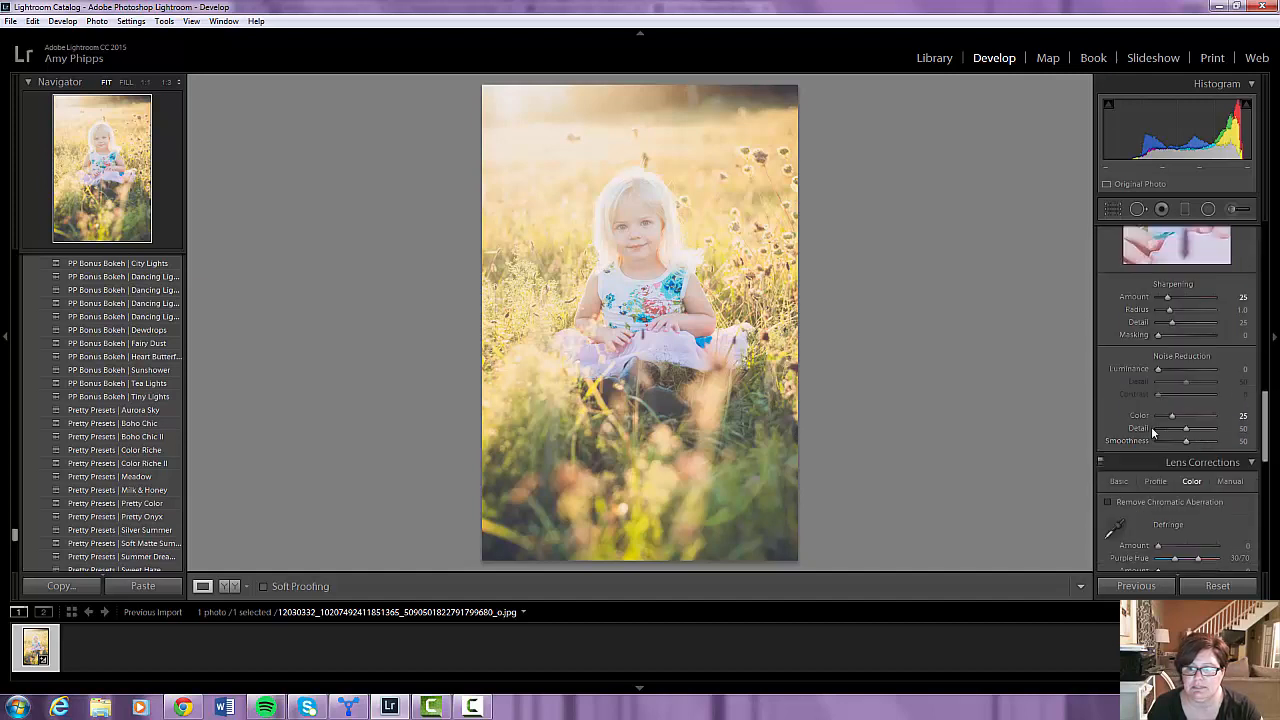
- Set Sharpening amount 45, radius 1.4, luminance noise reduction 23, and view at 1:1
drag(1169, 298, 1176, 298)
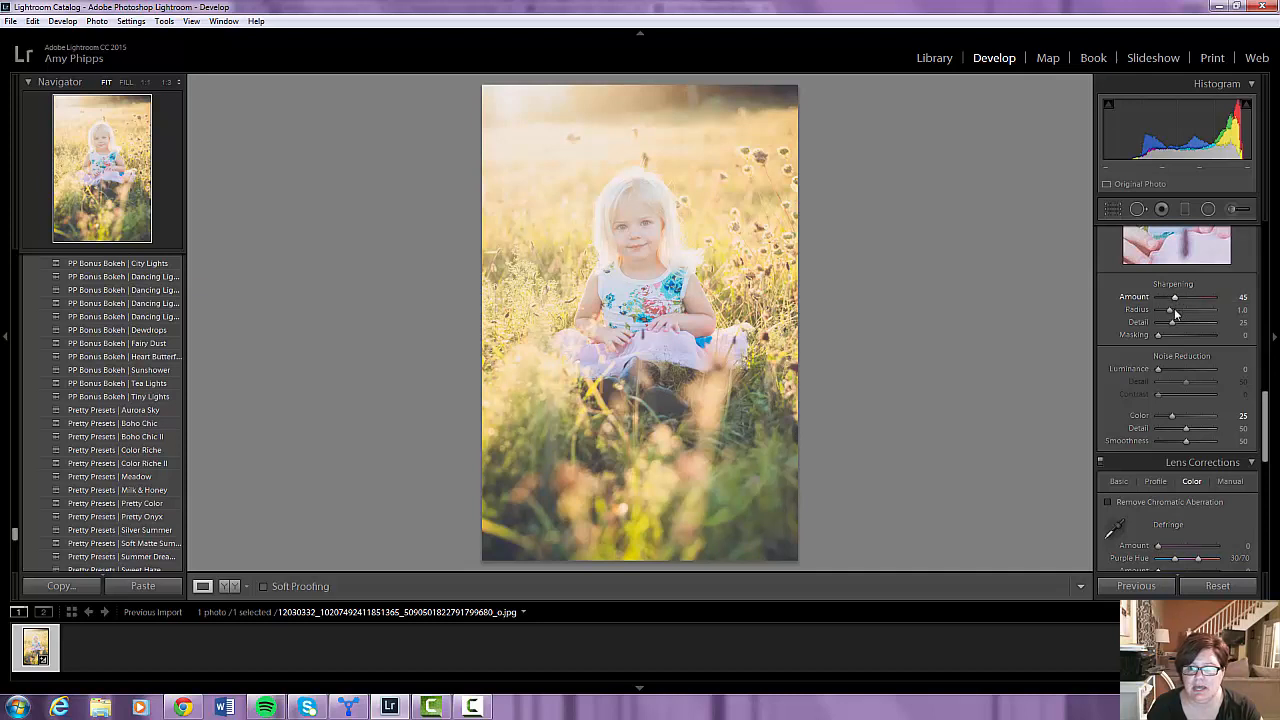
drag(1171, 310, 1175, 311)
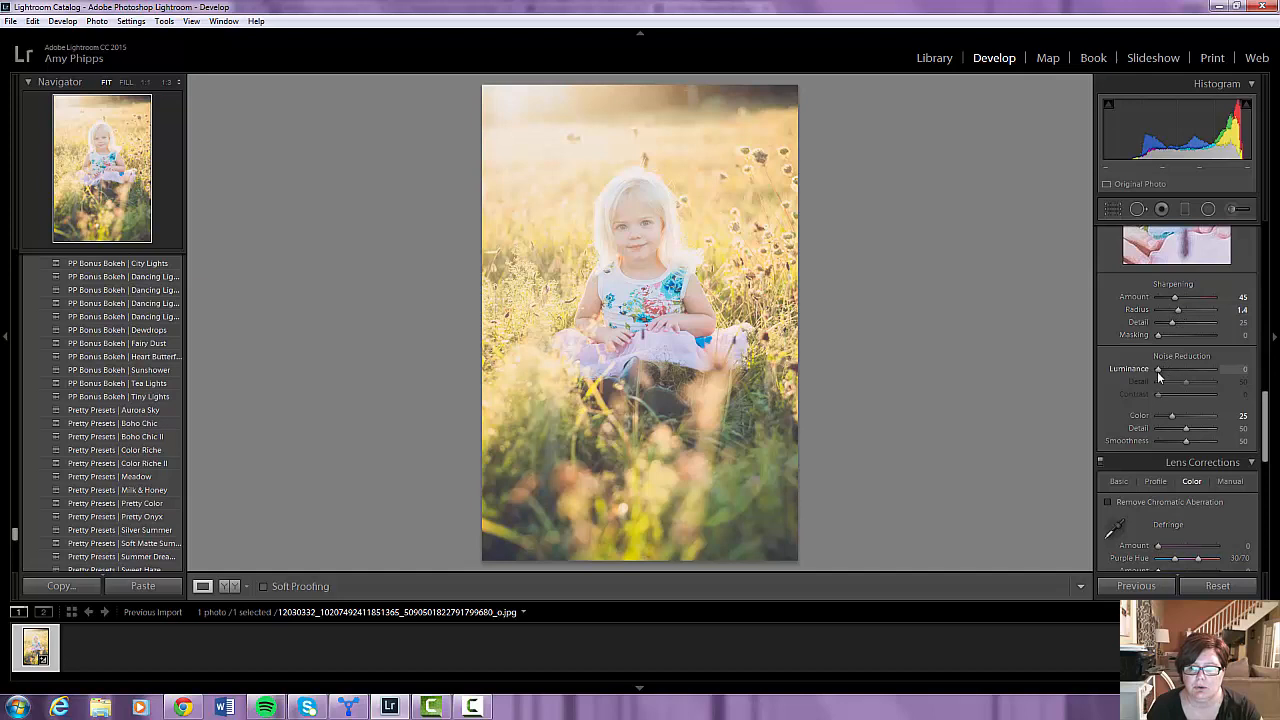
drag(1159, 370, 1175, 370)
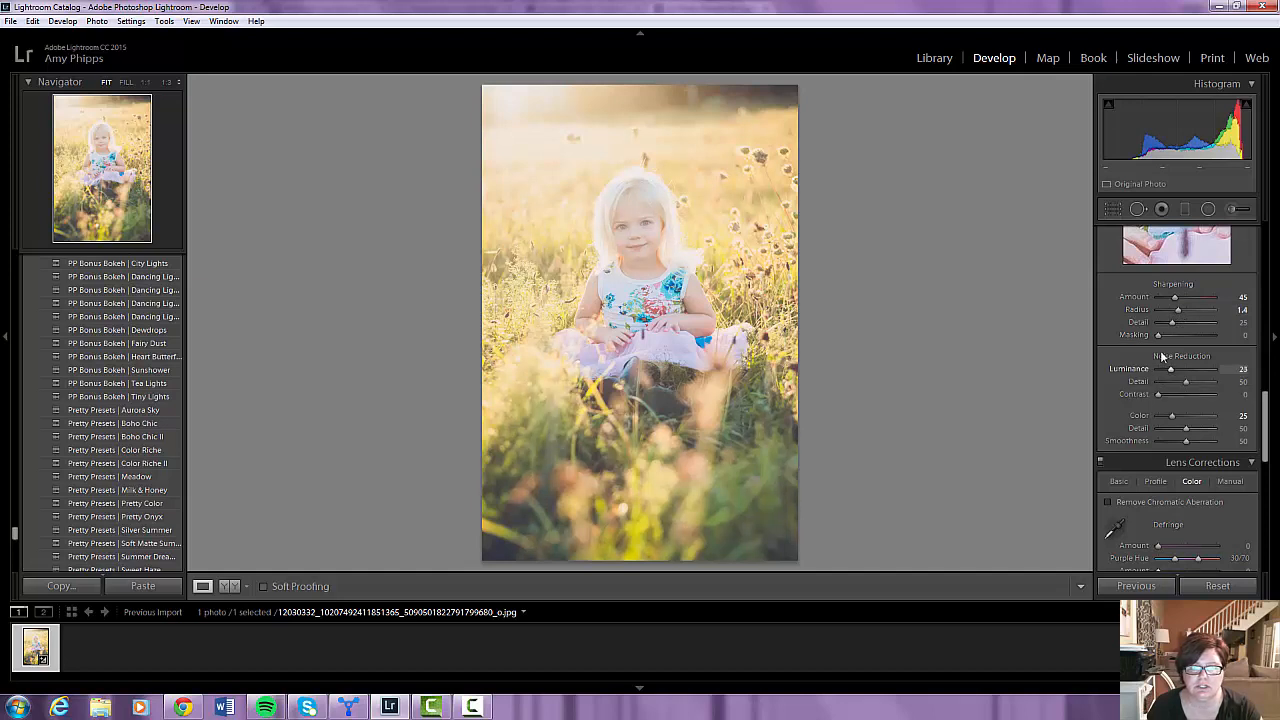
click(630, 235)
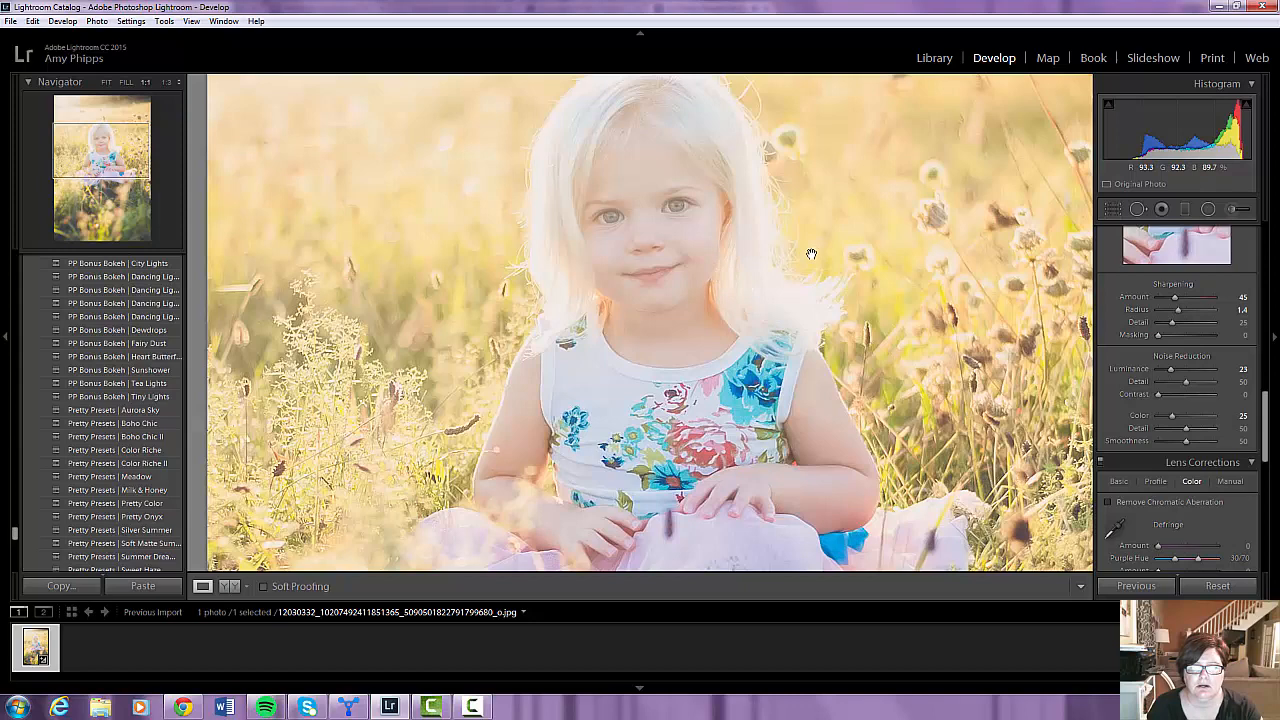
- Start an Adjustment Brush and show its effect preset list
click(1232, 209)
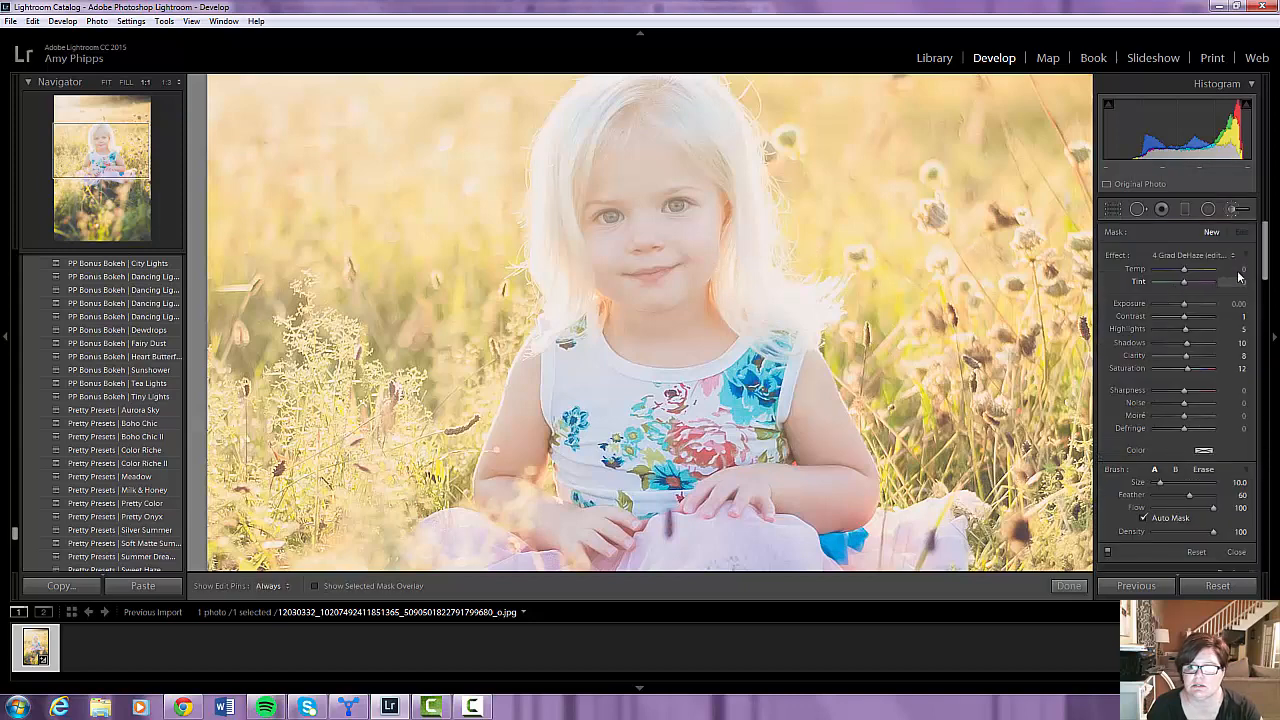
click(1234, 257)
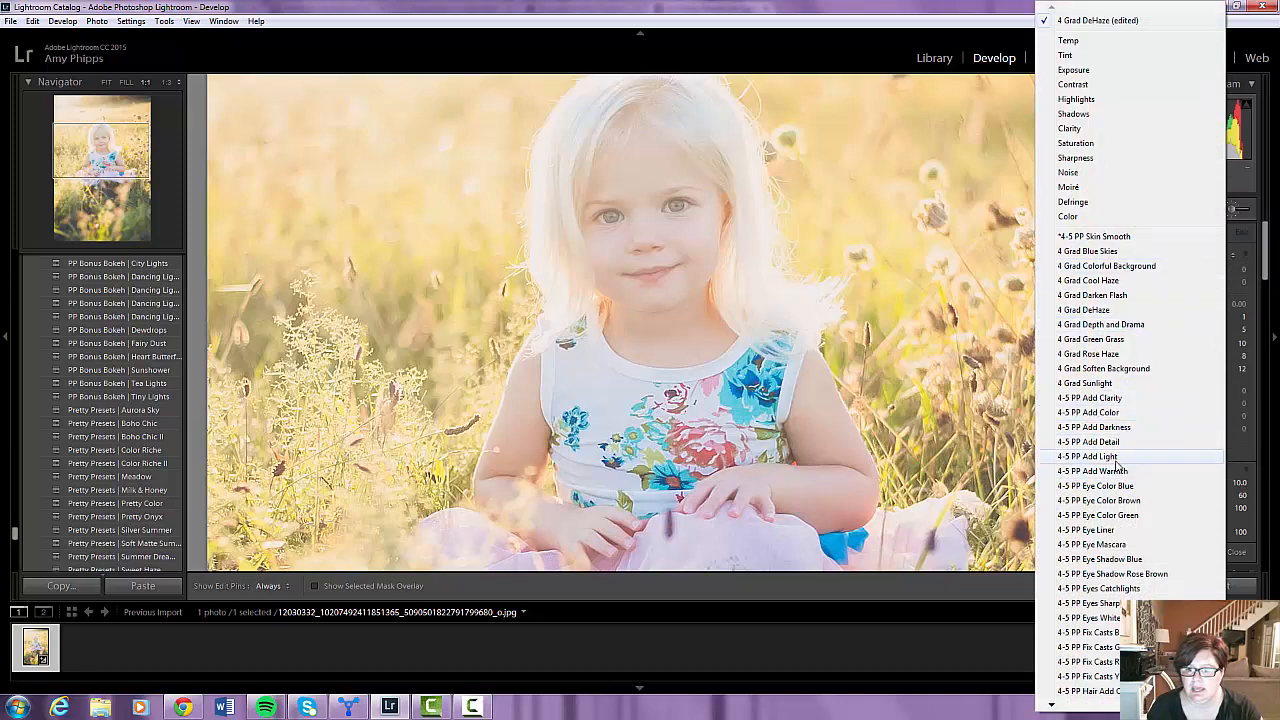
- Paint the 4-5 PP Eyes Sharpen effect over the child's eye with a smaller brush and finish
click(1100, 602)
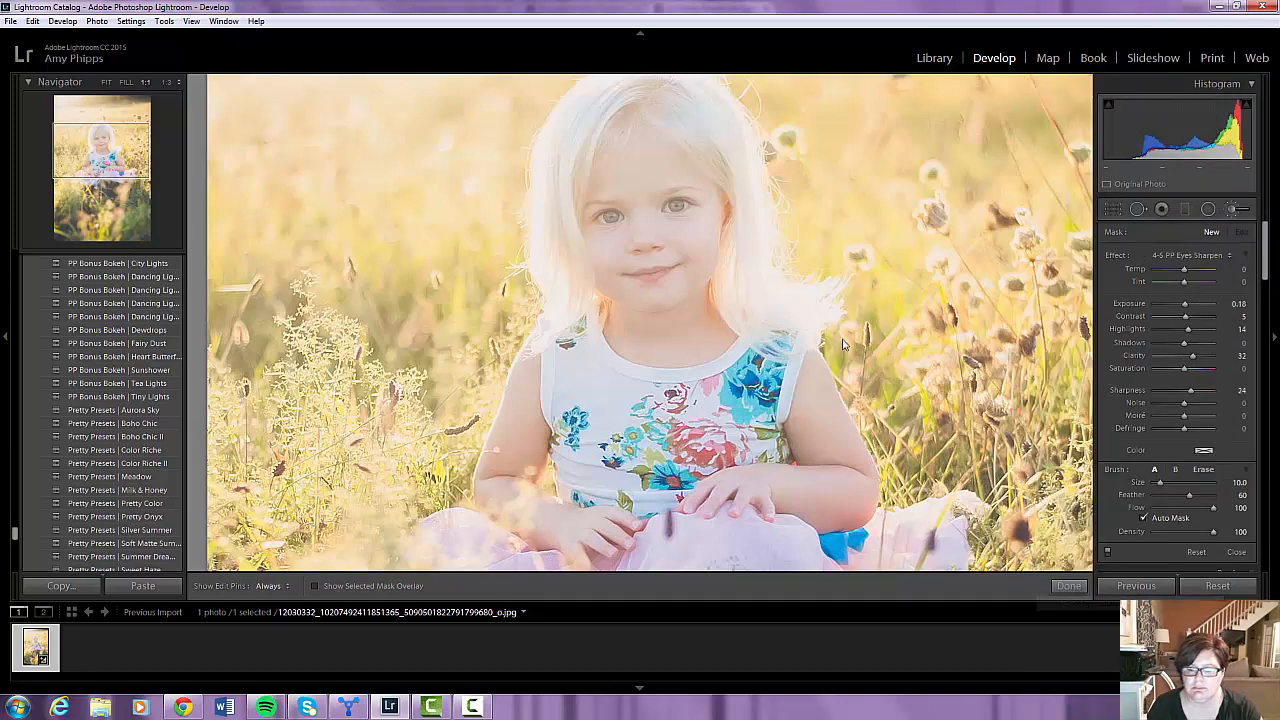
scroll(690, 215, down, 5)
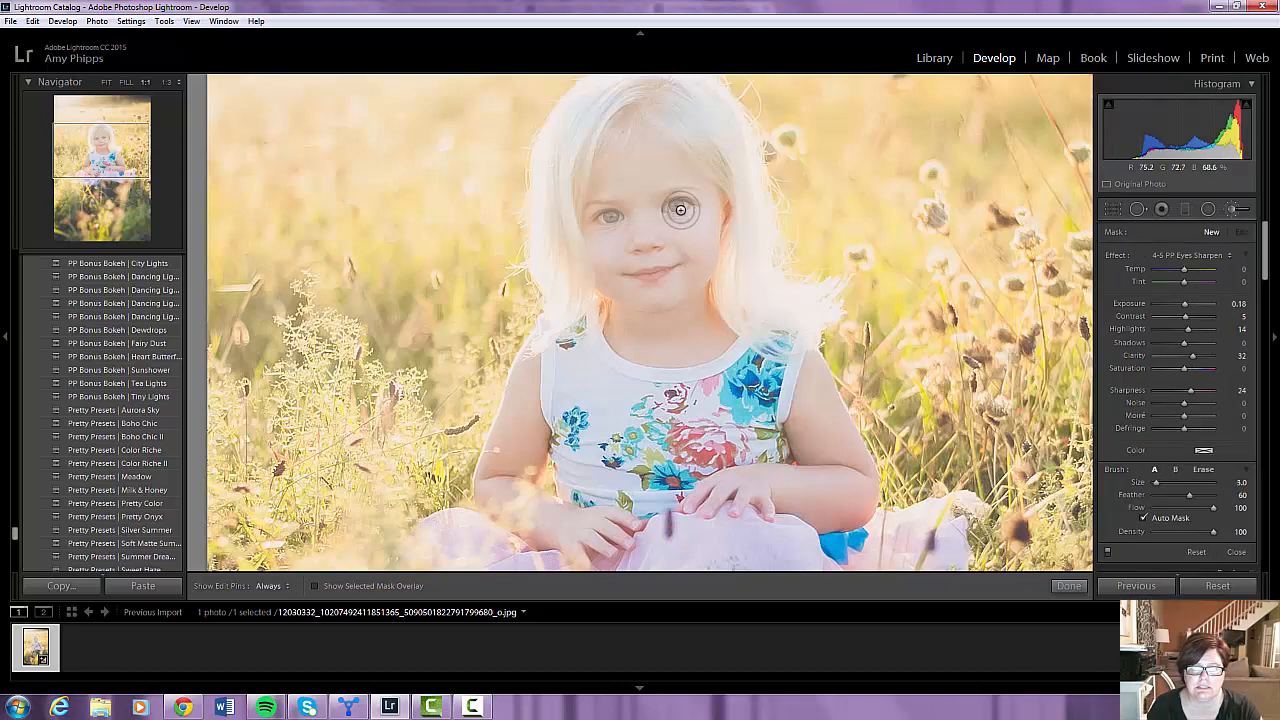
key(h)
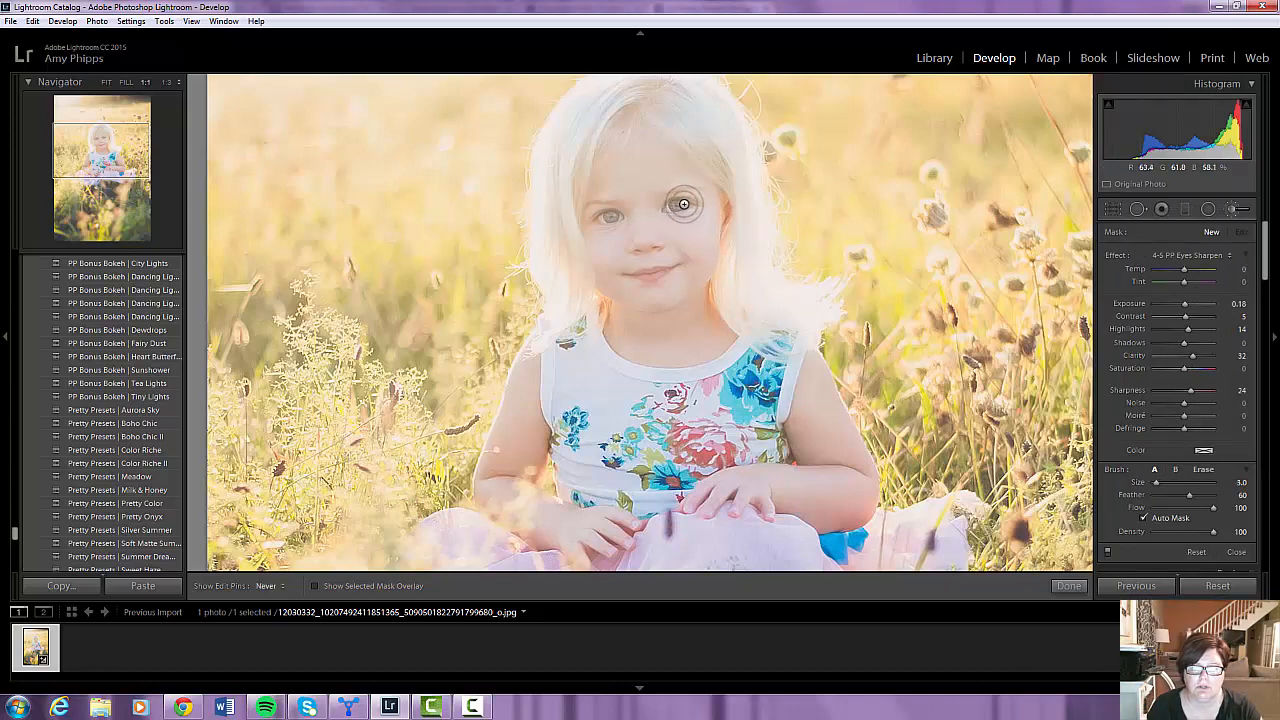
click(676, 205)
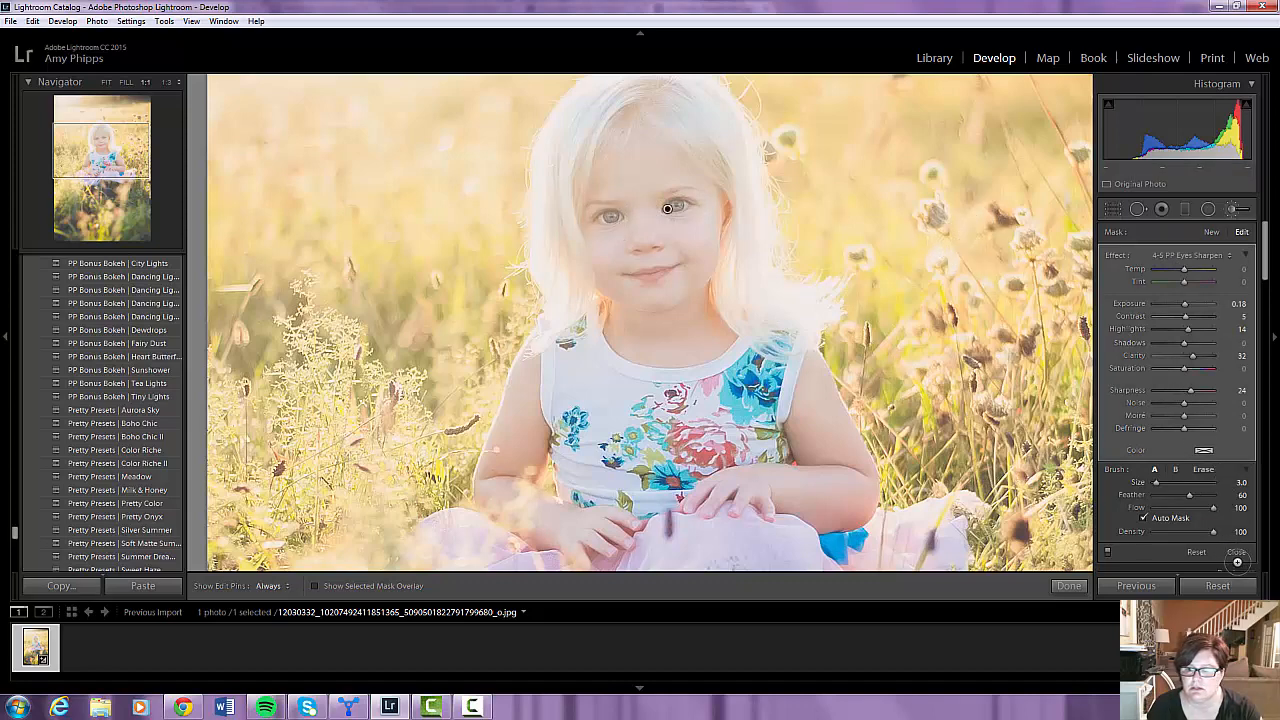
click(1236, 552)
- Fit the whole photo in view and bring Highlights and Whites to -45
click(922, 434)
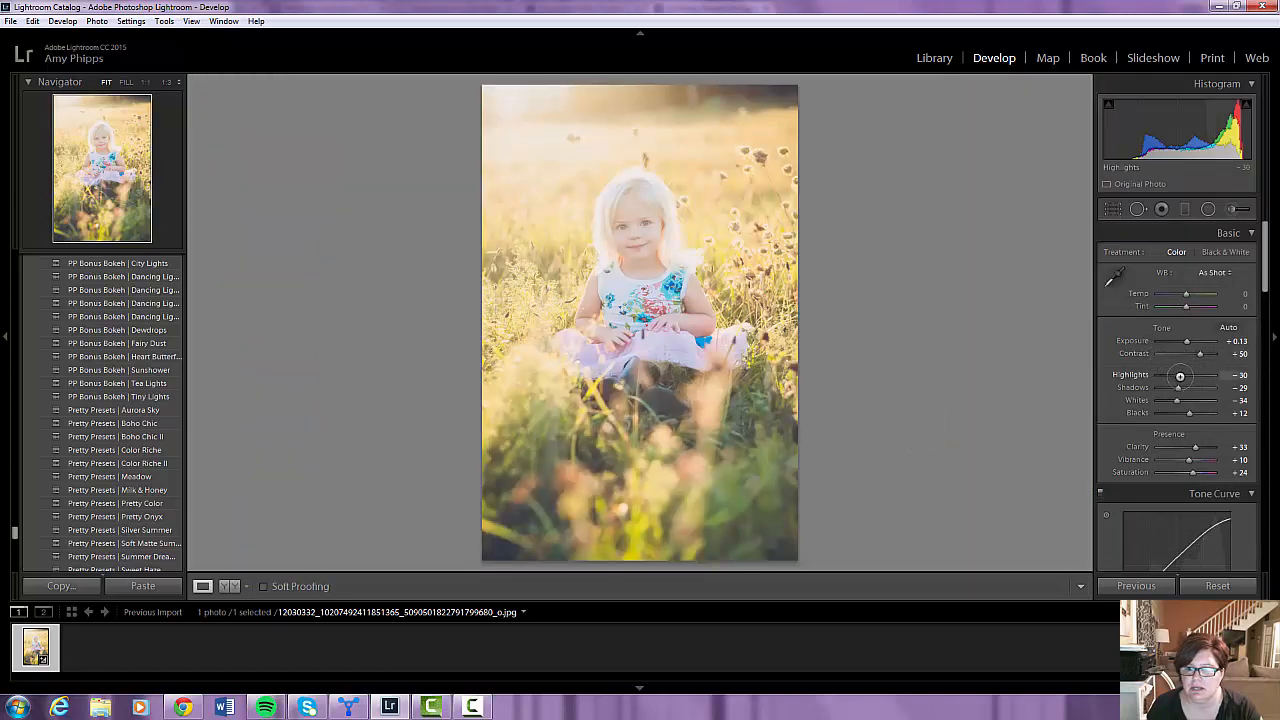
drag(1178, 376, 1174, 376)
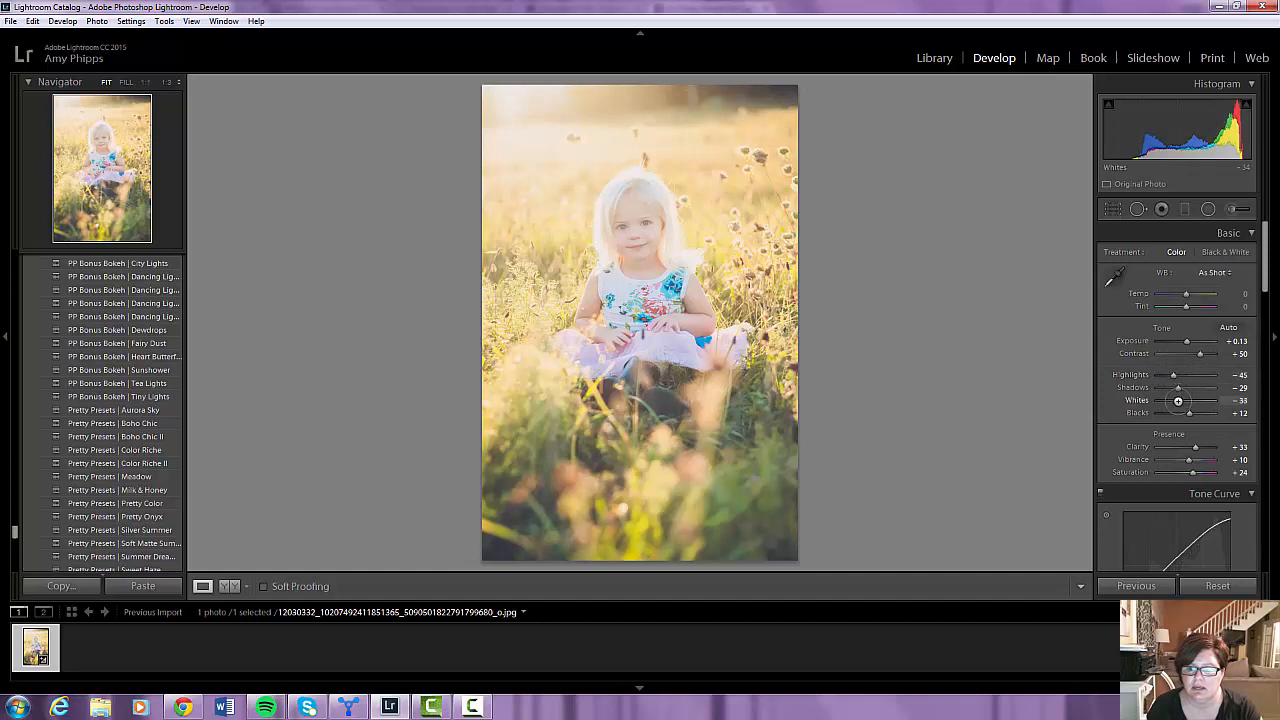
drag(1178, 400, 1175, 400)
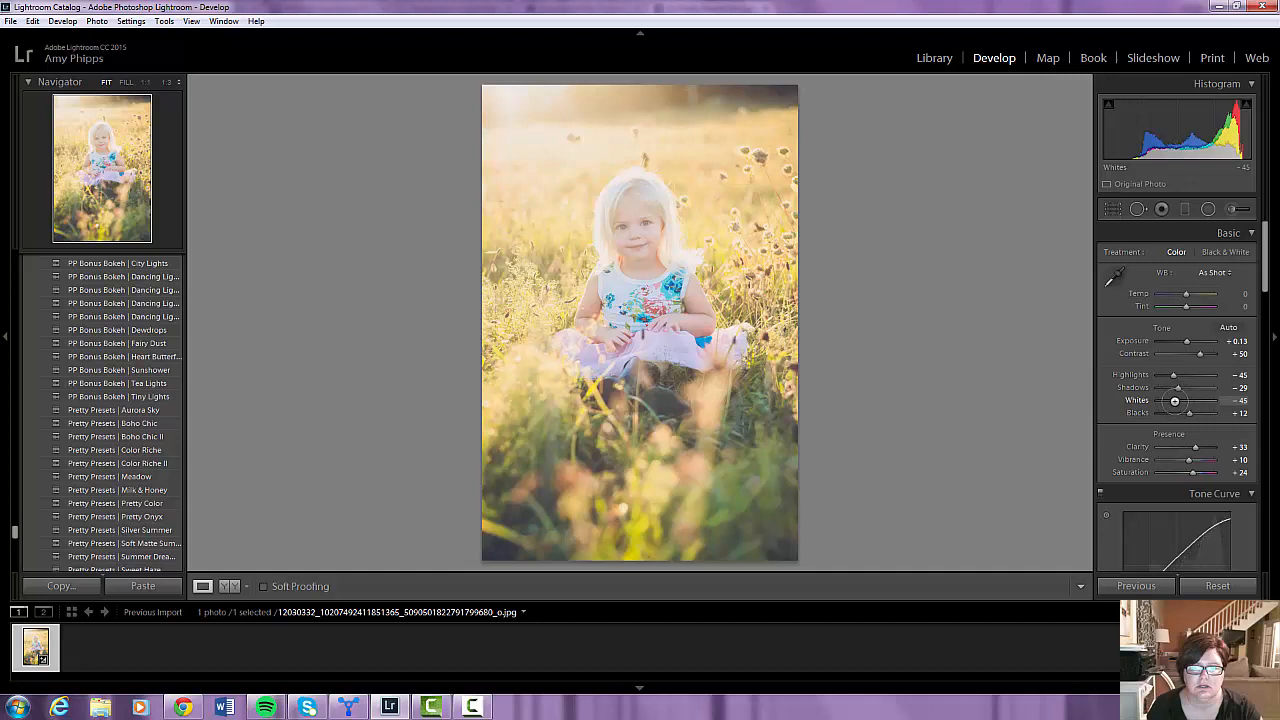
- Crop tighter around the child from the top-right corner and apply it
click(1113, 208)
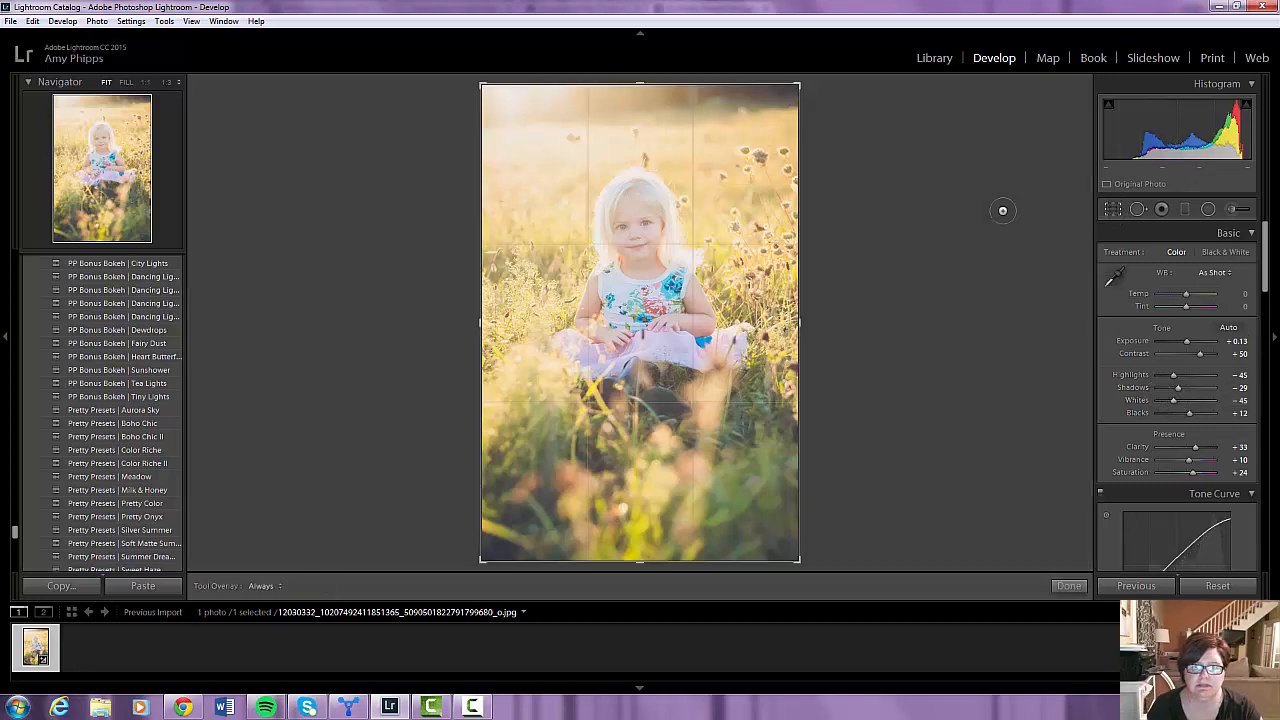
drag(798, 86, 780, 112)
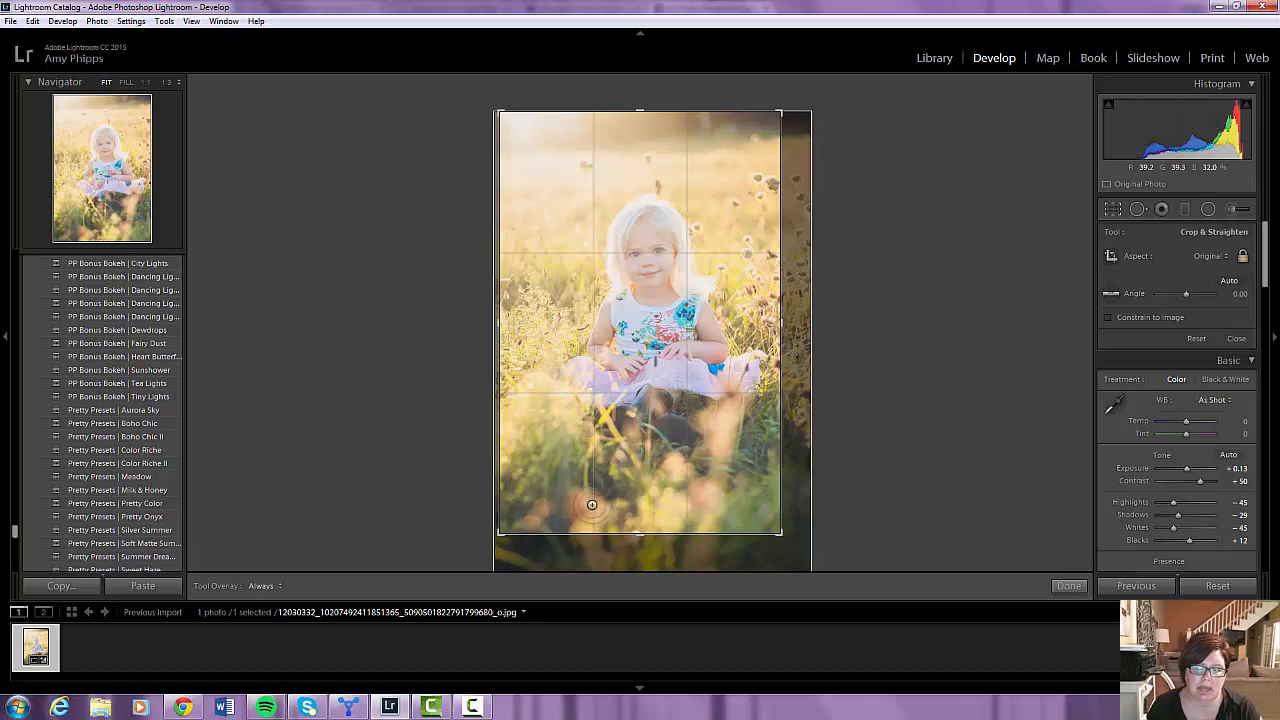
click(1237, 338)
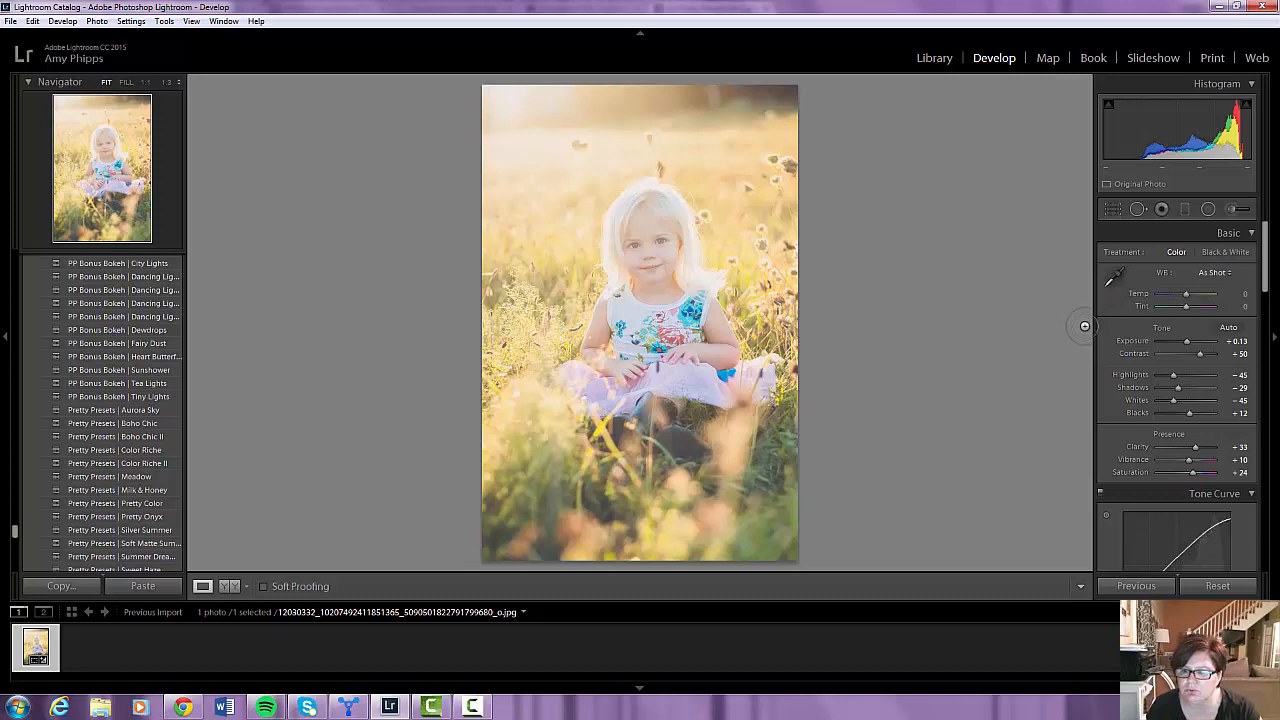
scroll(1220, 450, down, 3)
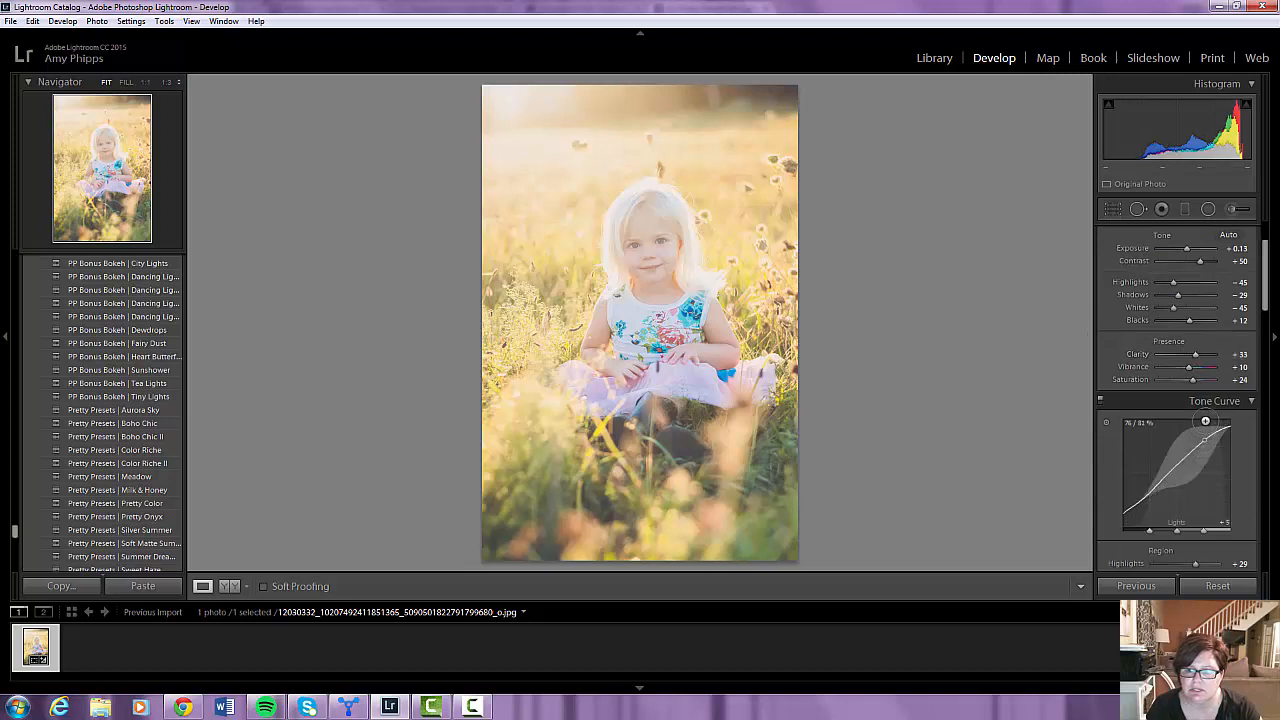
- Raise the darks region of the tone curve, then ease it back down slightly
mouse_move(1166, 482)
mouse_down()
mouse_move(1179, 487)
mouse_move(1173, 467)
mouse_up()
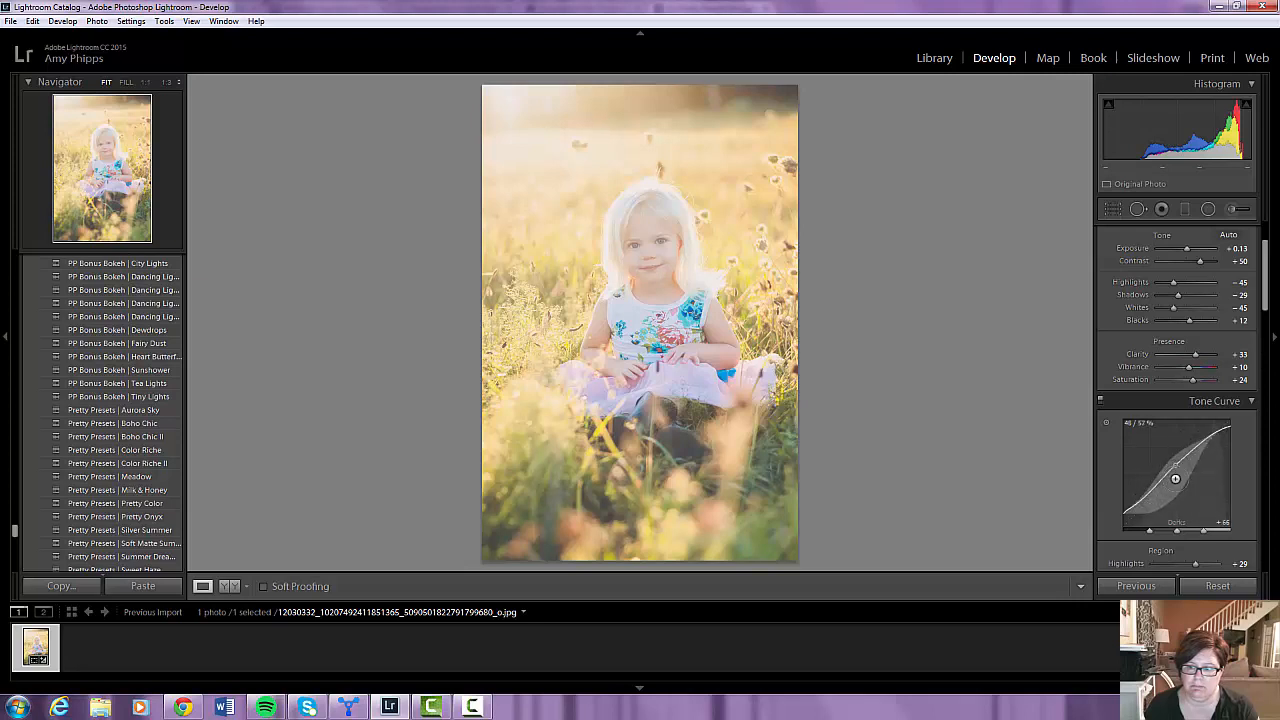
drag(1177, 474, 1176, 468)
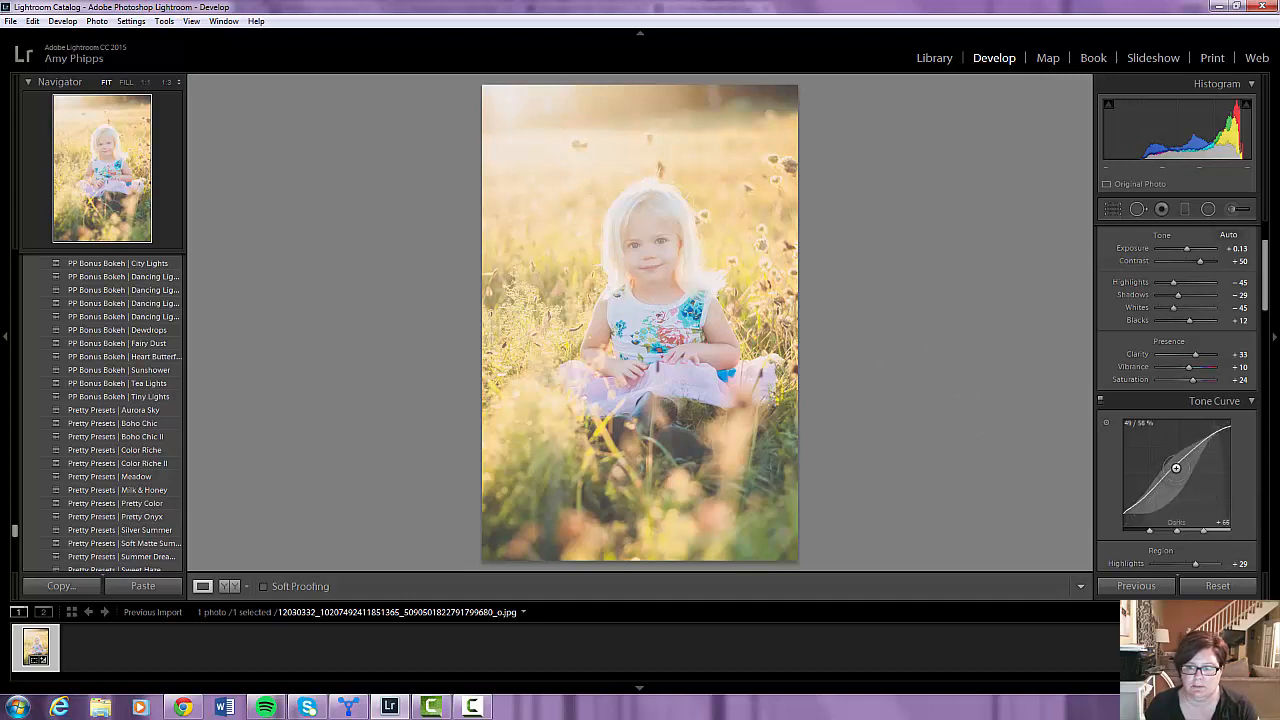
mouse_move(1176, 468)
mouse_down()
mouse_move(1179, 487)
mouse_move(1174, 461)
mouse_up()
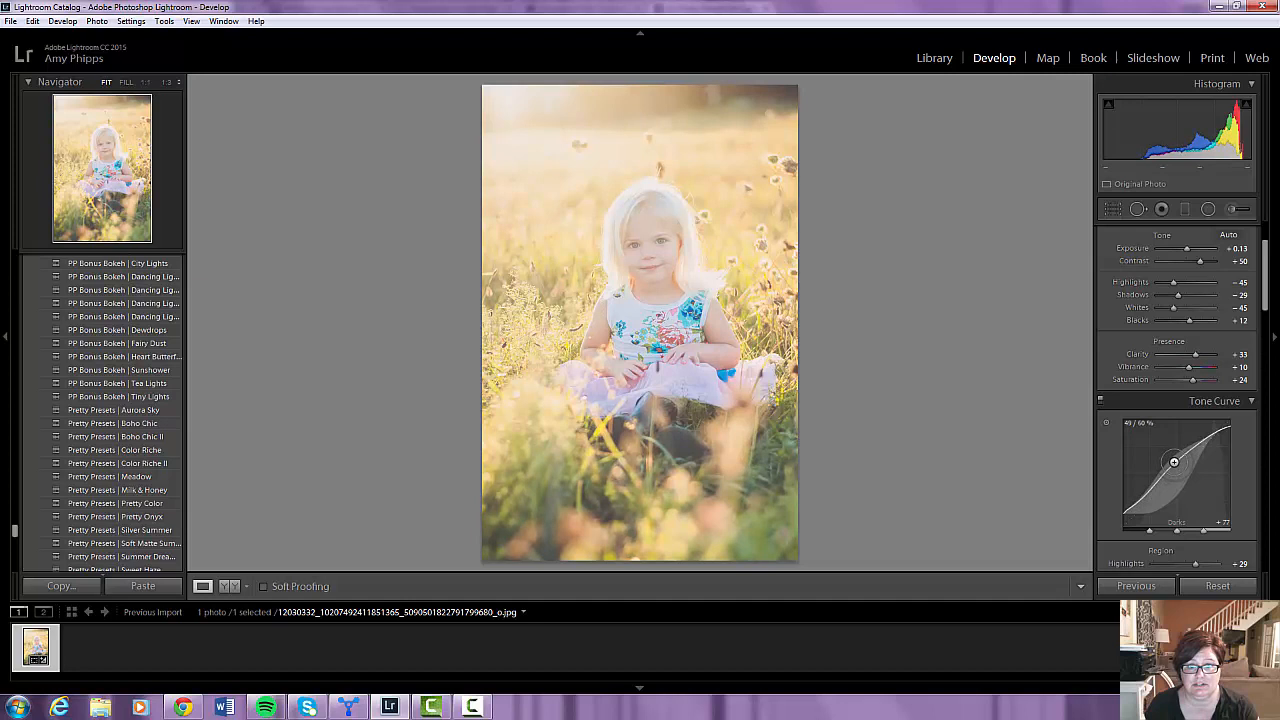
drag(1174, 461, 1176, 479)
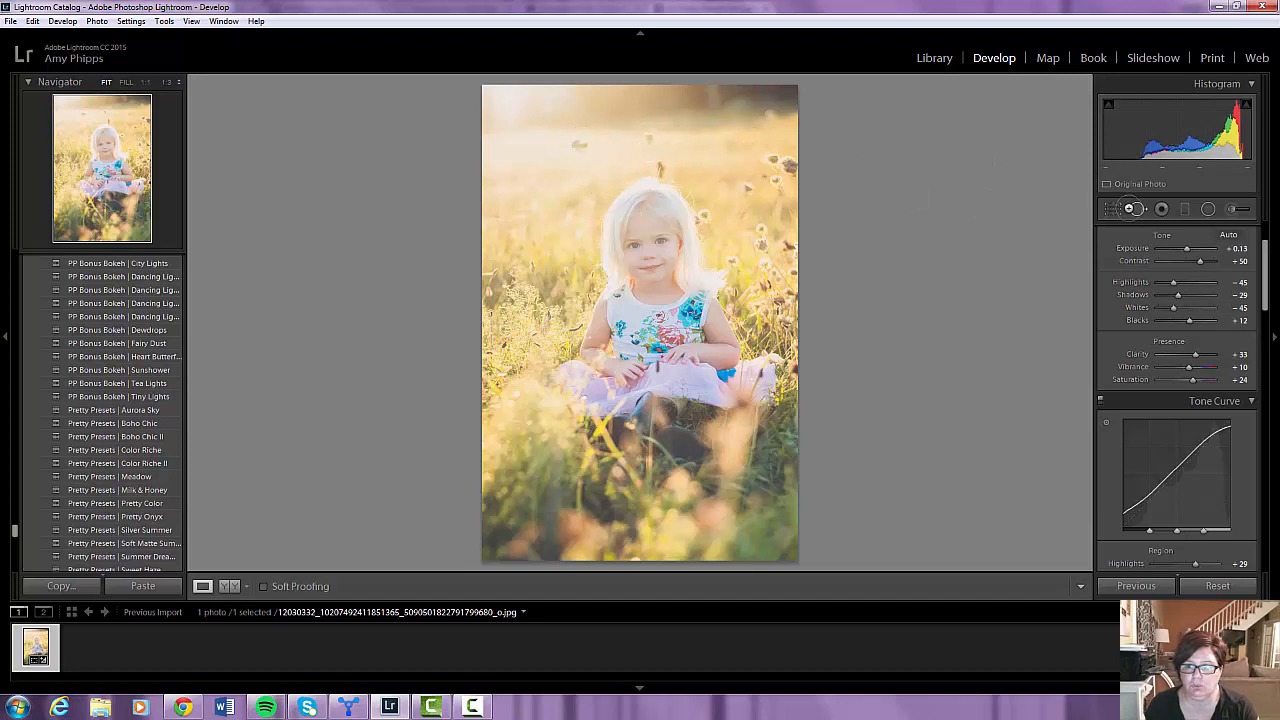
- Clone away background spots above the child's head with an enlarged Spot Removal brush, undoing one stray spot
click(1138, 208)
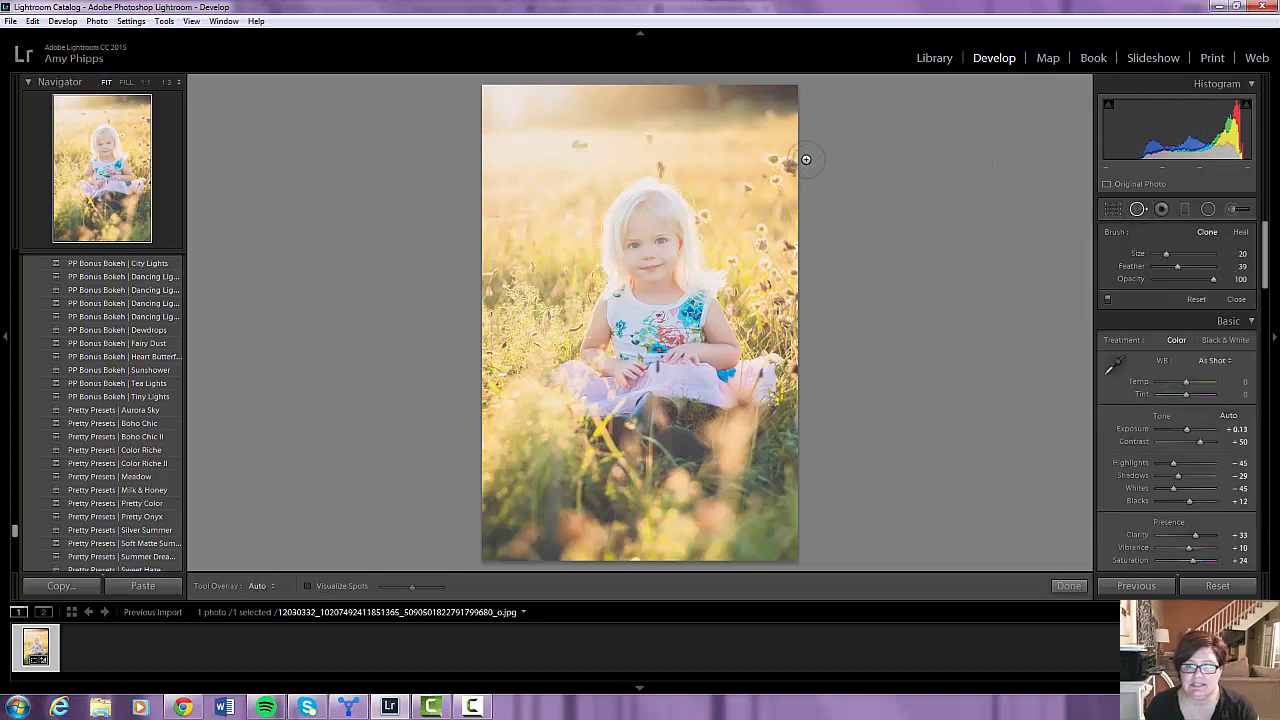
scroll(646, 137, up, 8)
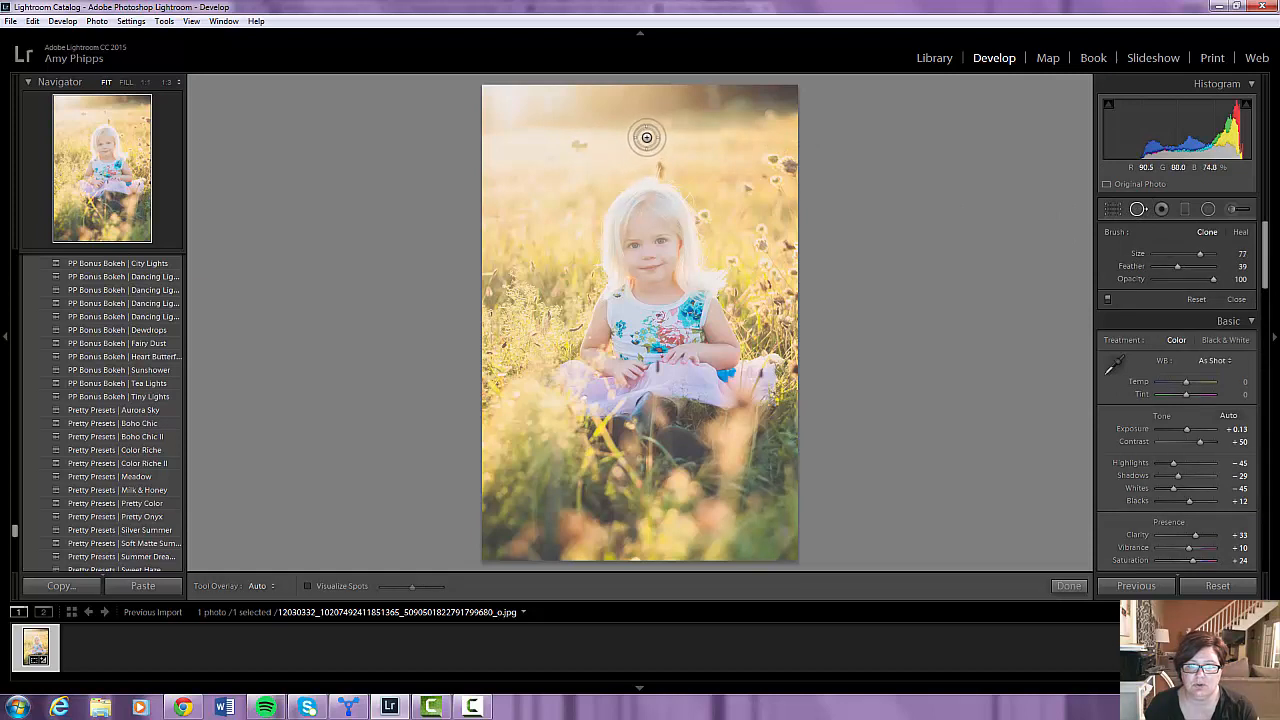
click(649, 138)
click(549, 152)
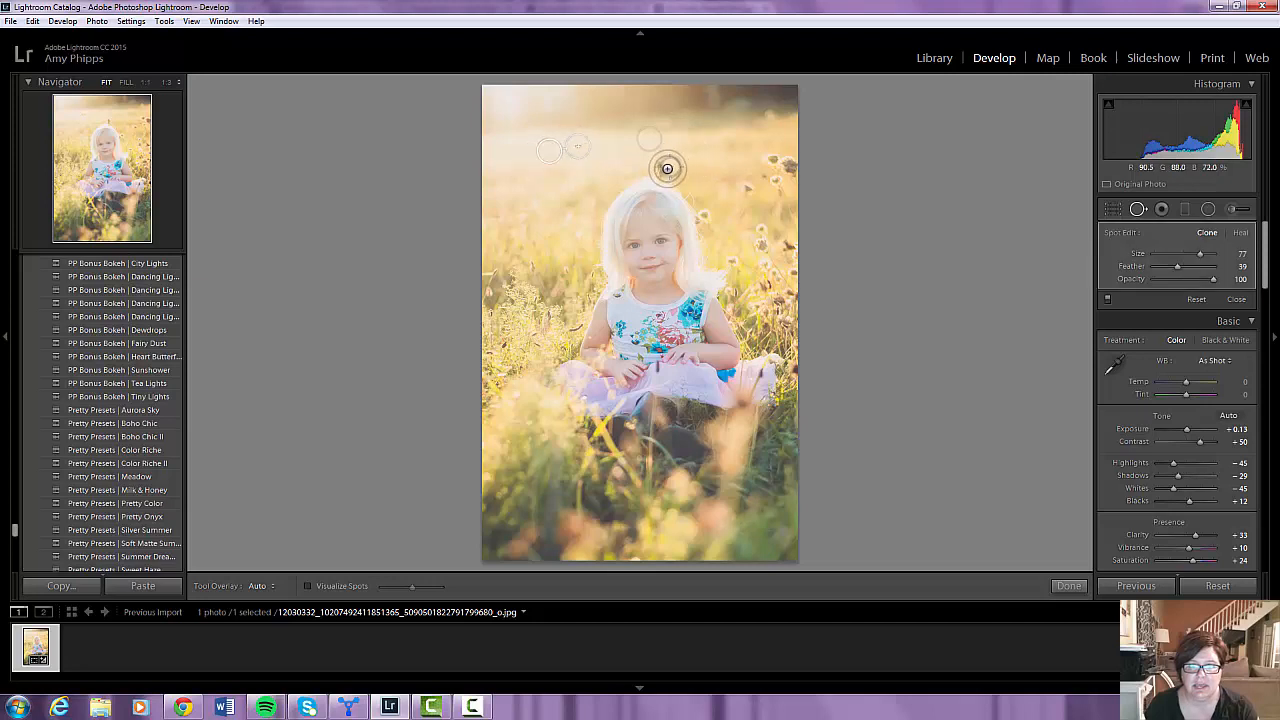
key(ctrl+z)
click(660, 168)
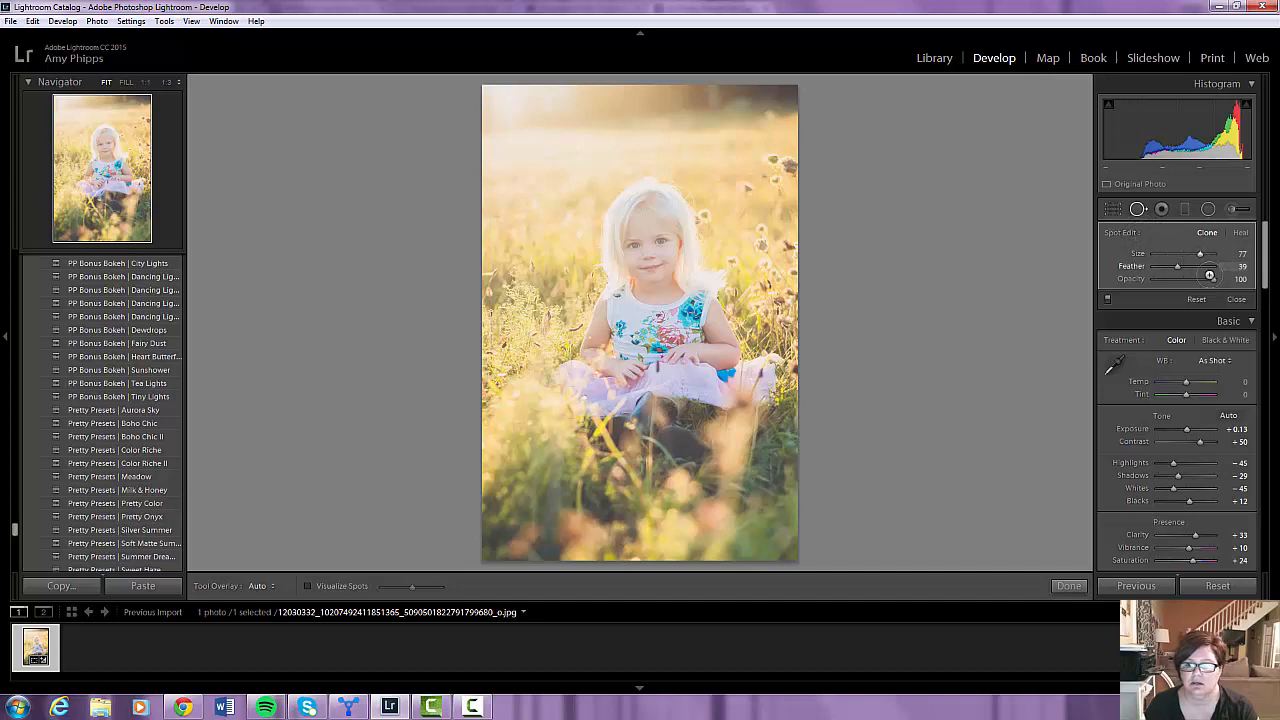
click(1236, 299)
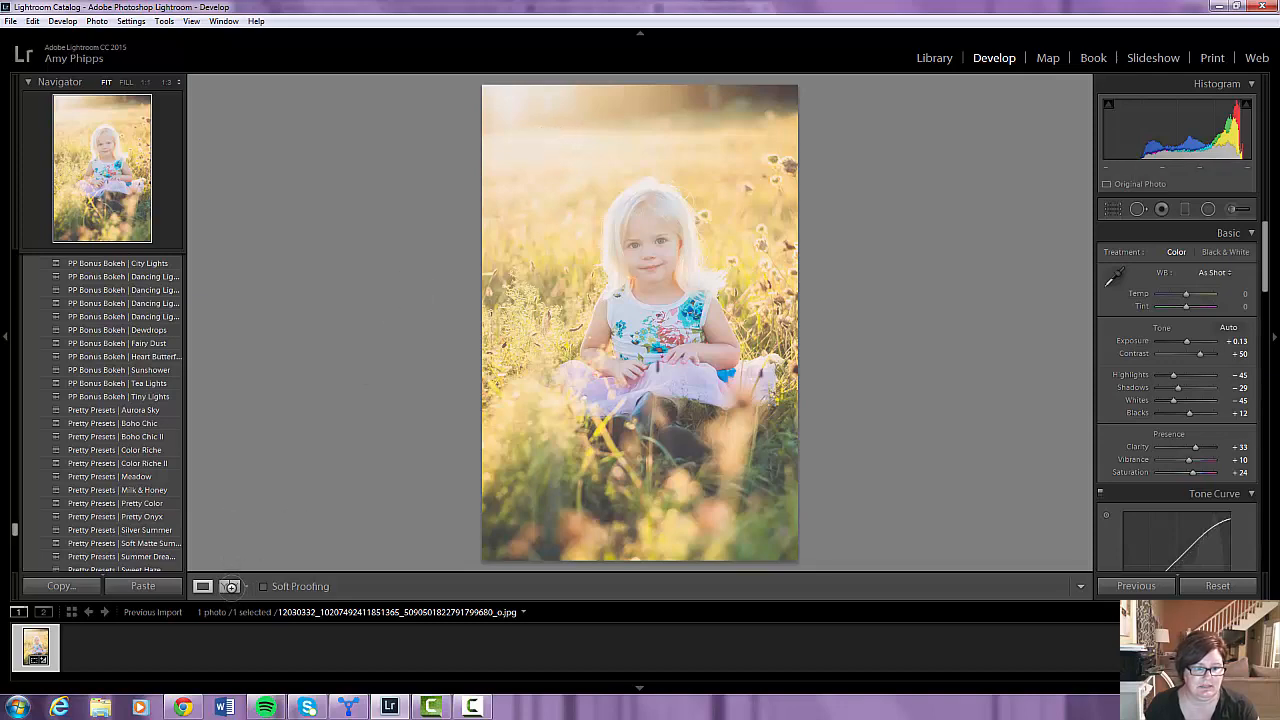
- Switch to the Y|Y Before/After view comparing the original and edited portrait
click(231, 586)
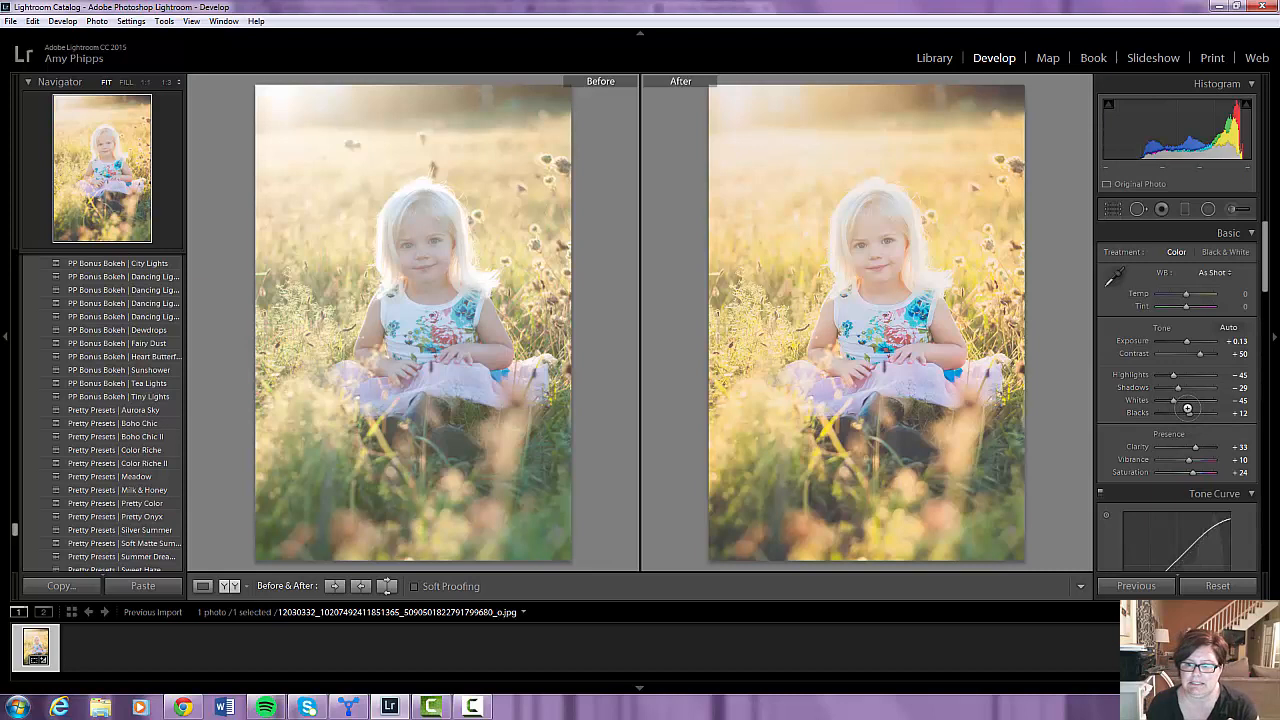
scroll(1188, 408, down, 3)
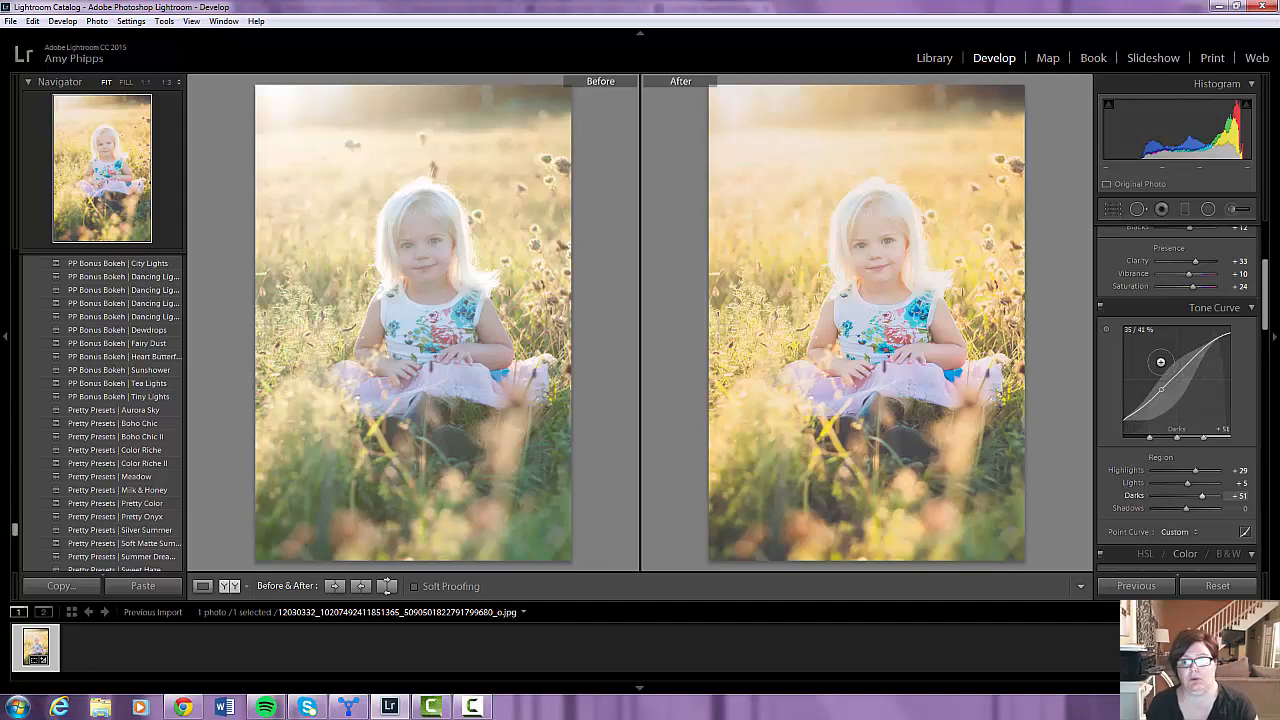
scroll(1160, 361, down, 5)
scroll(1165, 380, down, 5)
scroll(1173, 394, down, 3)
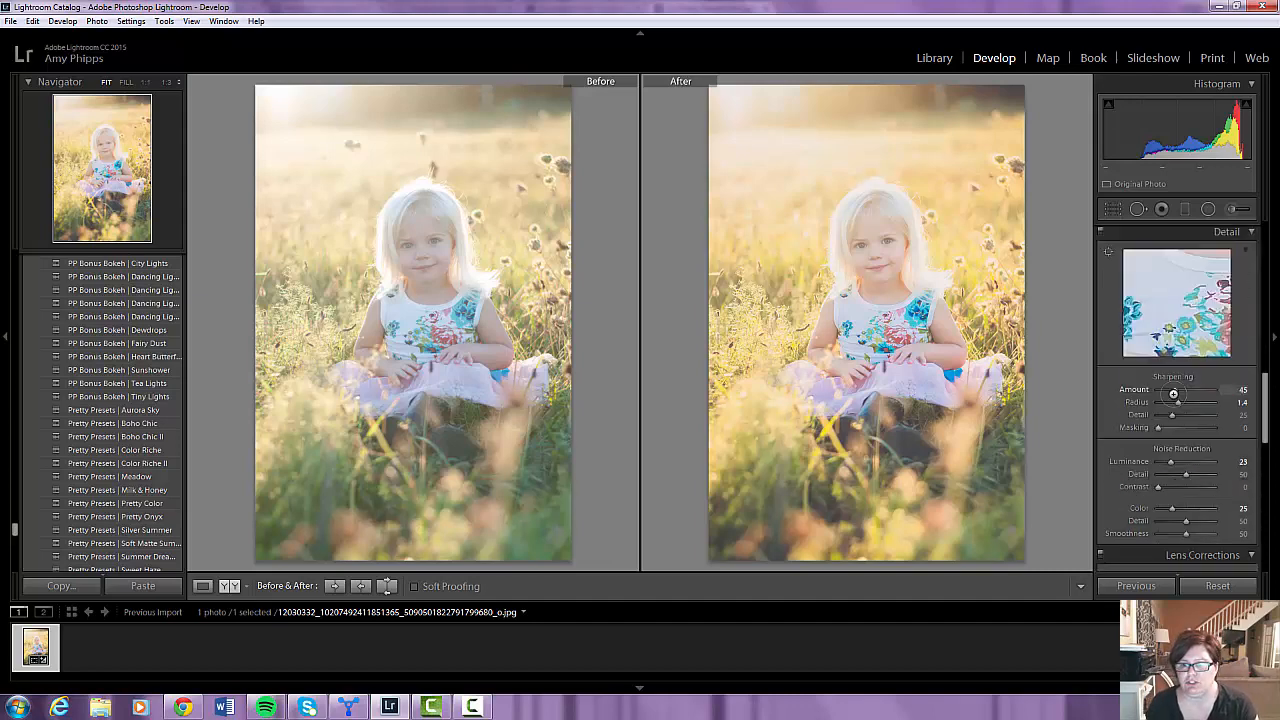
scroll(1173, 394, down, 3)
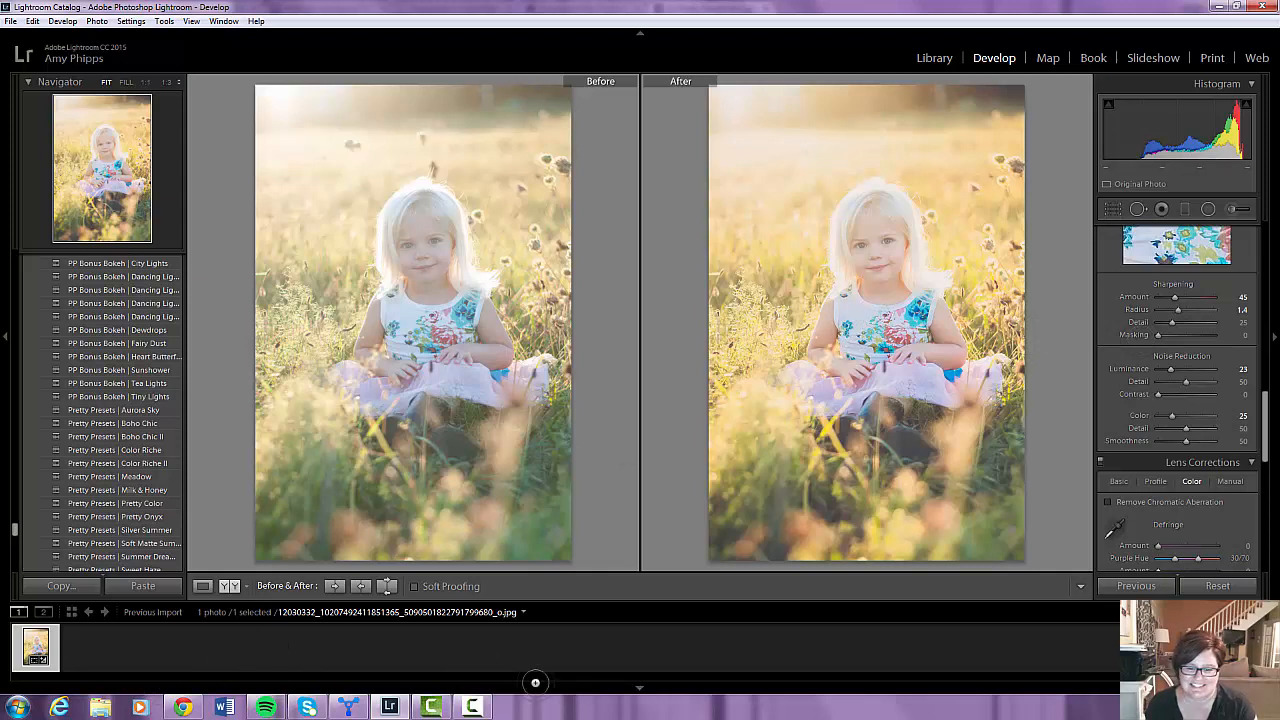
click(472, 707)
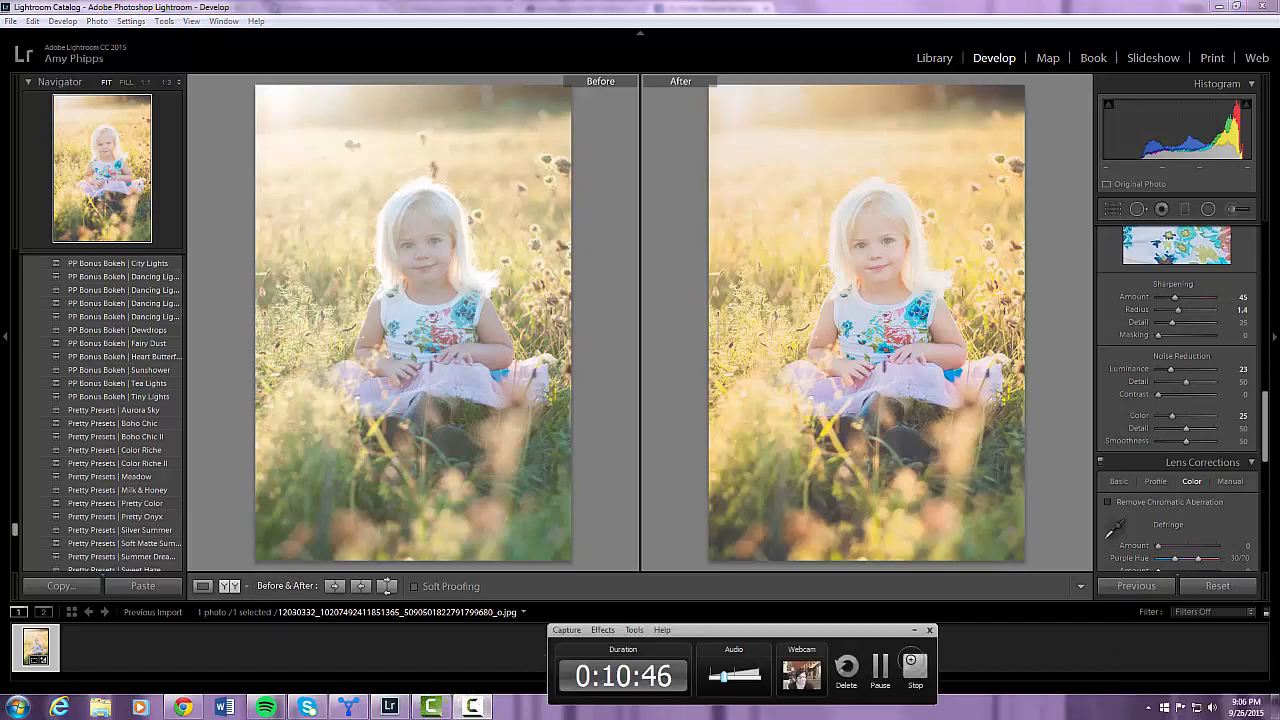